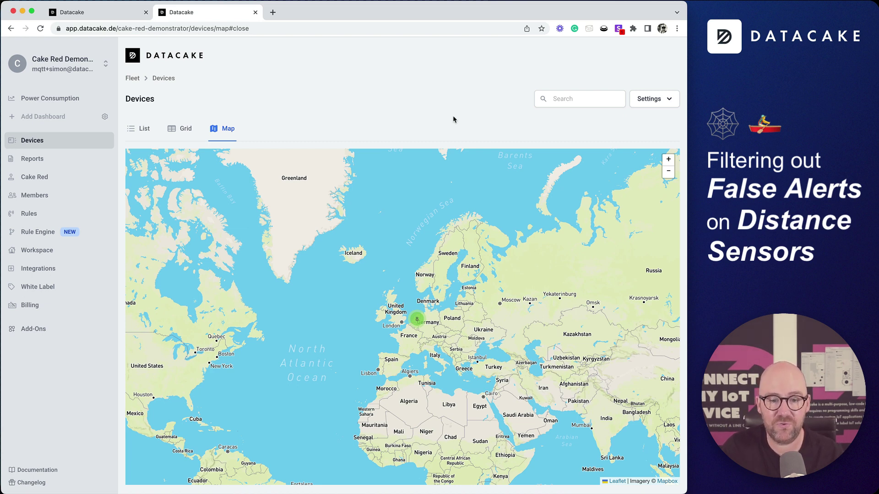
Step: Find the Culvert Sensor NR End device on the map and view its full dashboard
left_click(418, 322)
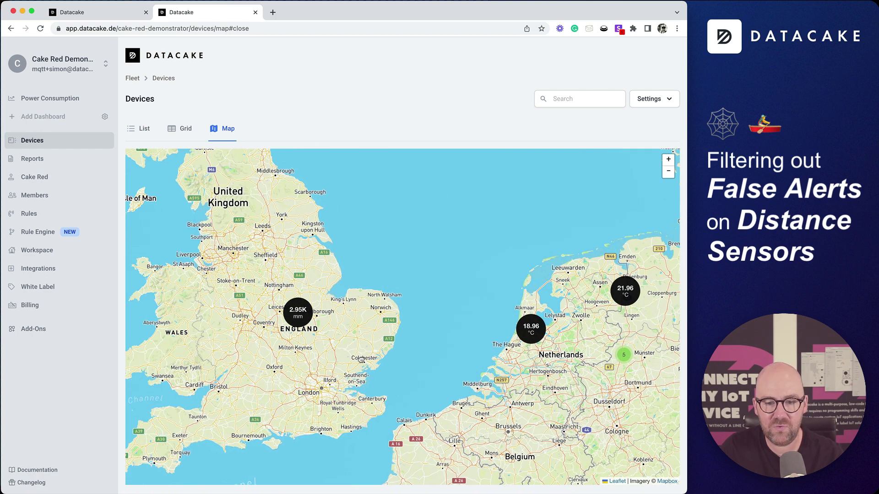
left_click_drag(361, 360, 487, 372)
left_click(424, 332)
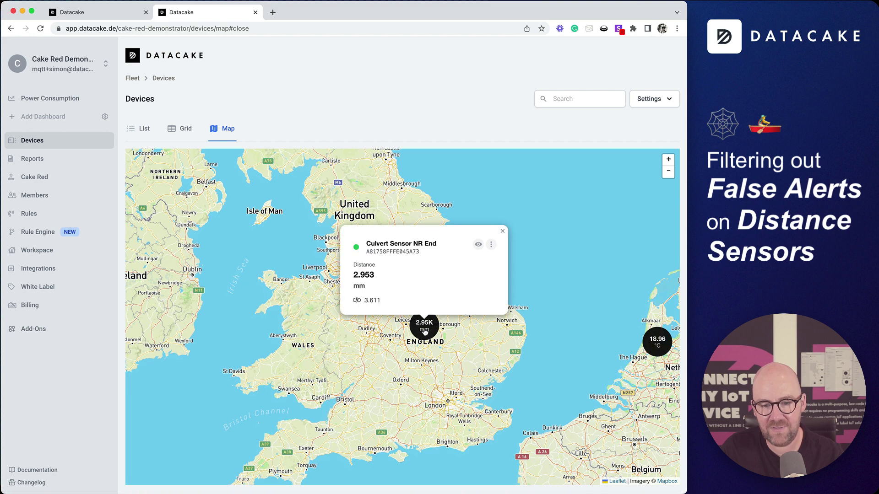
left_click(478, 244)
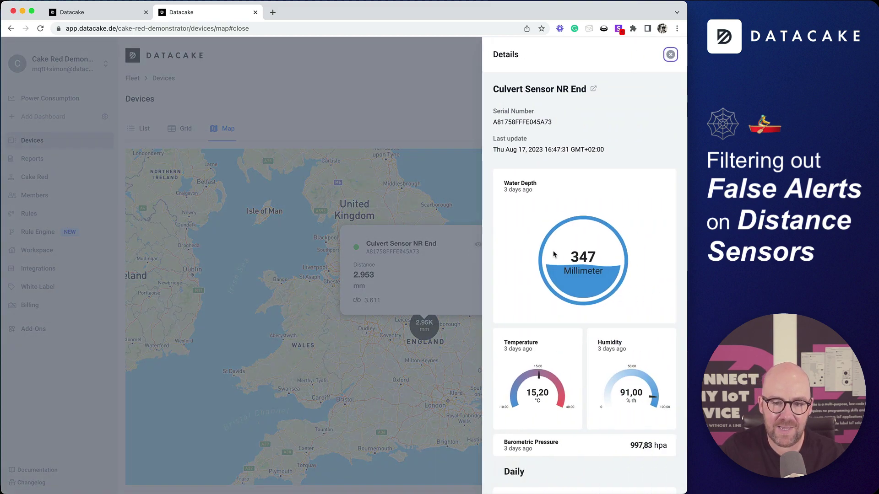
left_click(593, 89)
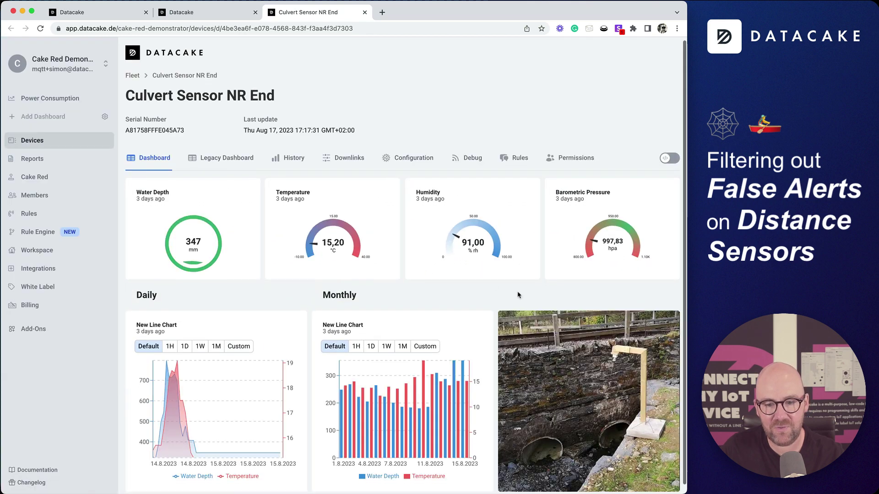
scroll(628, 431, "down", 1)
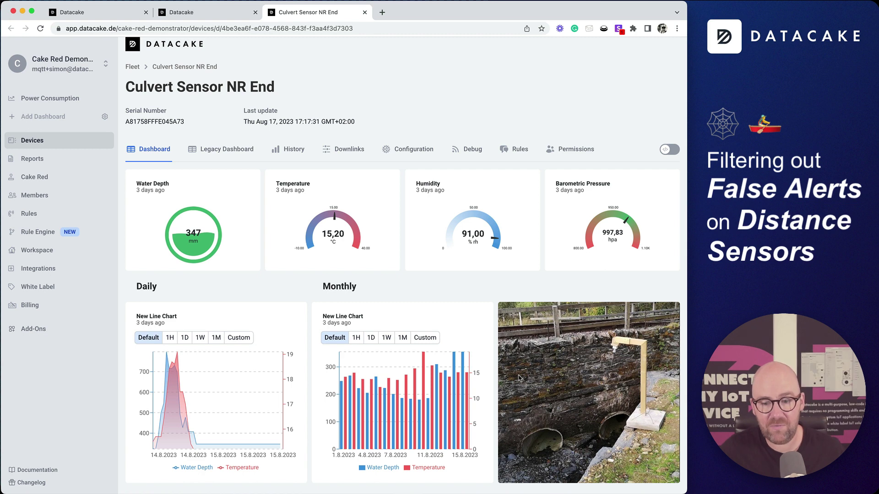
Step: Start a new rule in the Rule Engine and assign it to the Elsys ELT-2 product
left_click(41, 235)
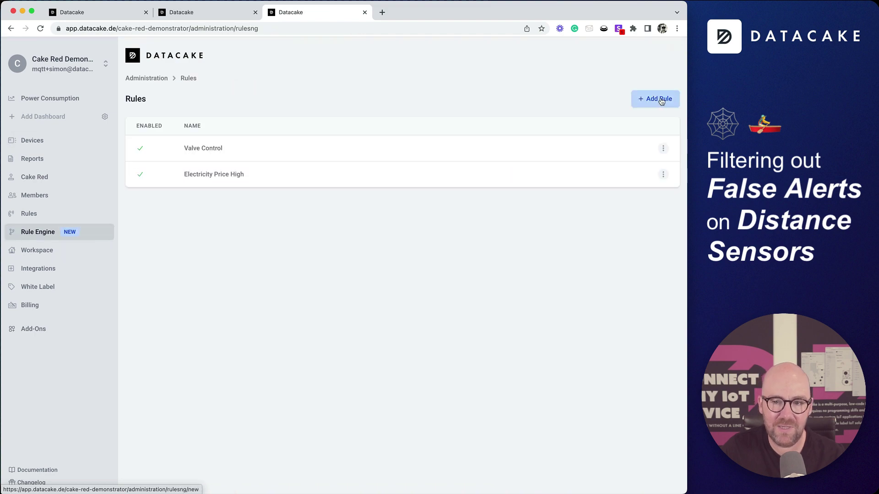
left_click(654, 98)
left_click(252, 298)
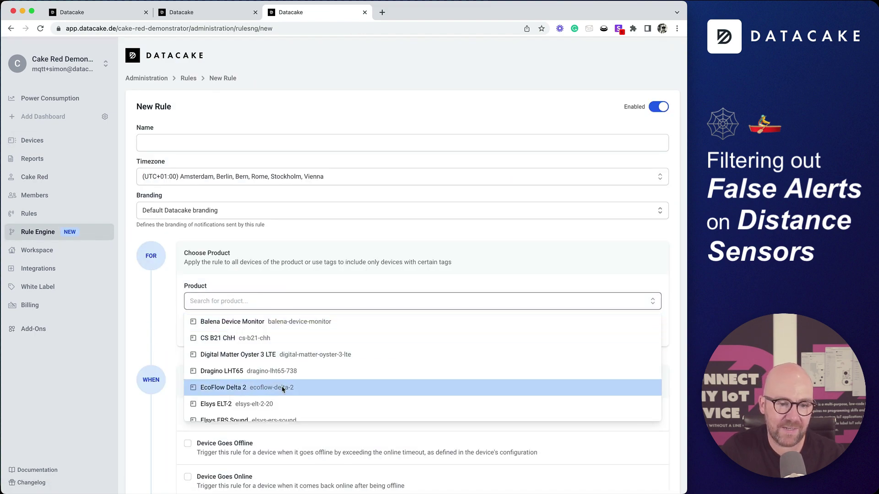
left_click(252, 403)
scroll(384, 407, "down", 7)
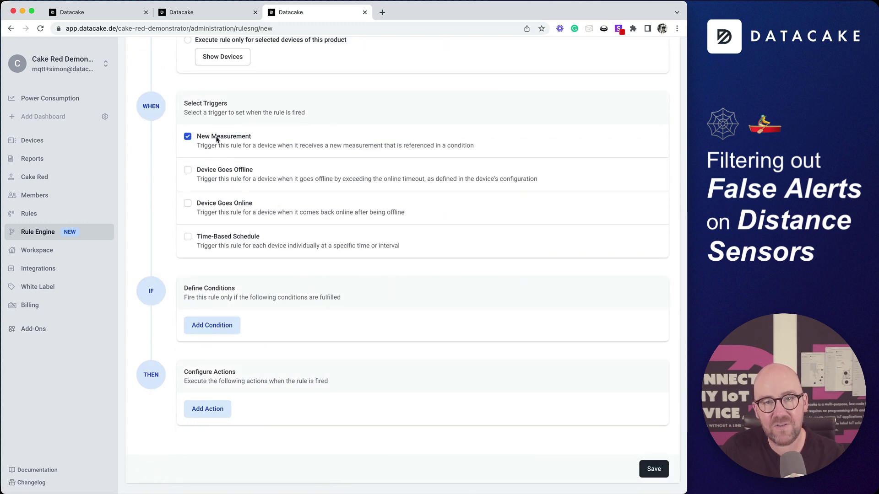
Step: Start a condition on the Distance measurement field using the Current timerange operation
left_click(230, 327)
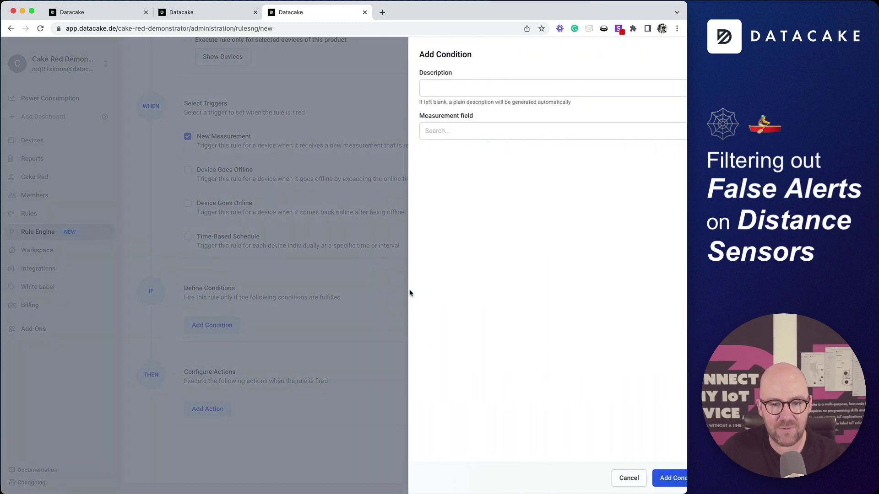
left_click(441, 129)
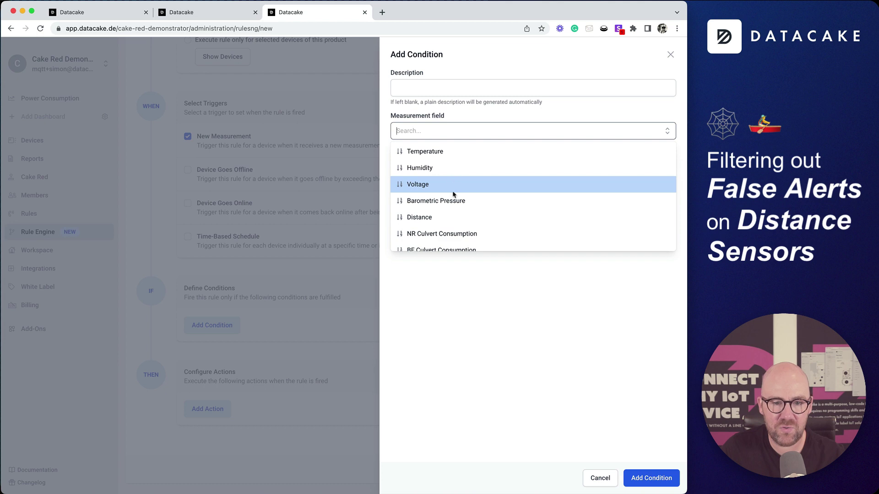
left_click(454, 216)
left_click(431, 163)
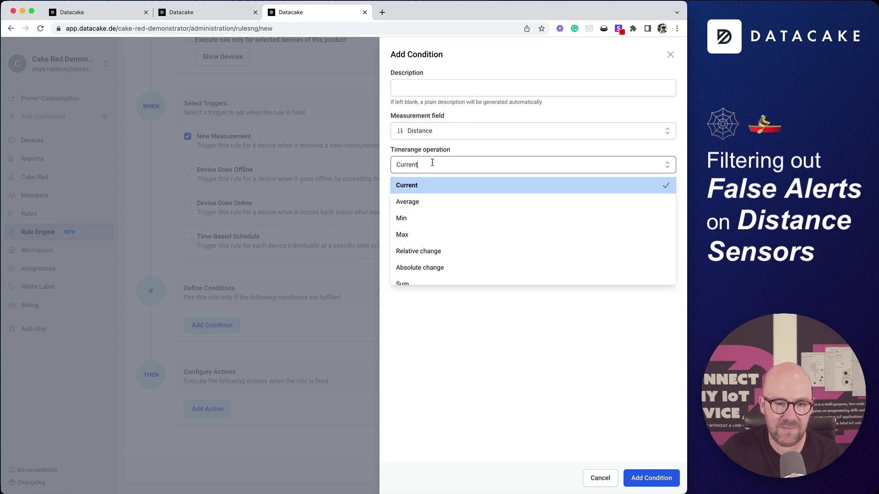
left_click(425, 186)
Step: Make the condition compare as greater than a constant number value of 500 mm and add it to the rule
left_click(444, 193)
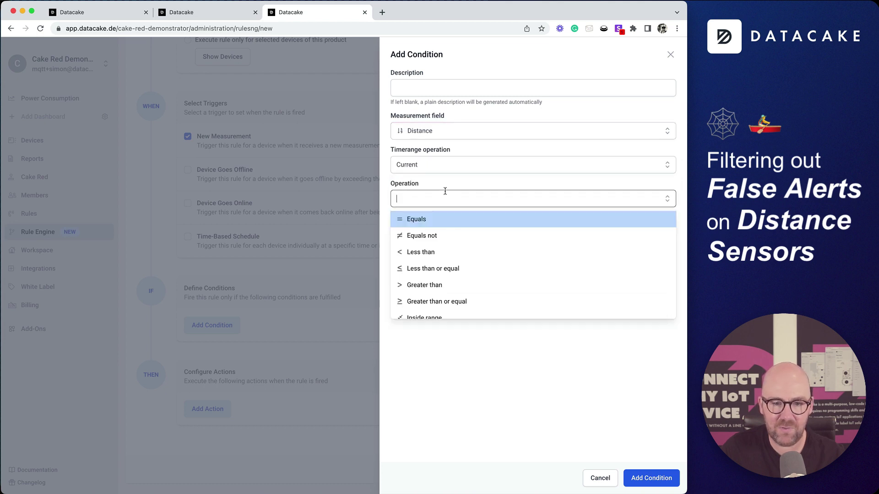
left_click(439, 283)
left_click(439, 237)
left_click(442, 257)
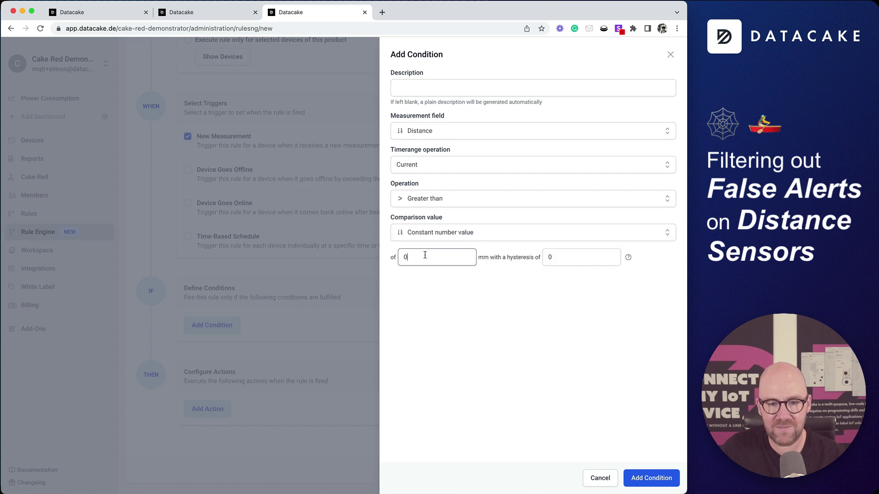
left_click(425, 254)
type("500")
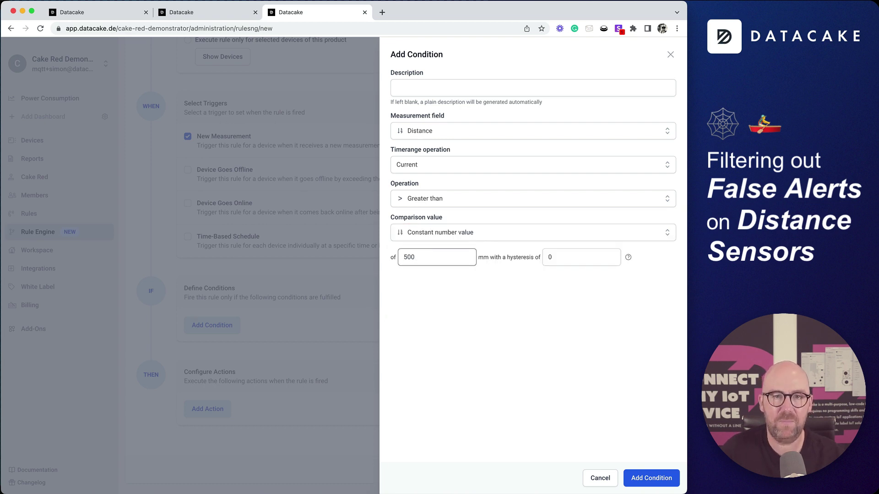
left_click(652, 478)
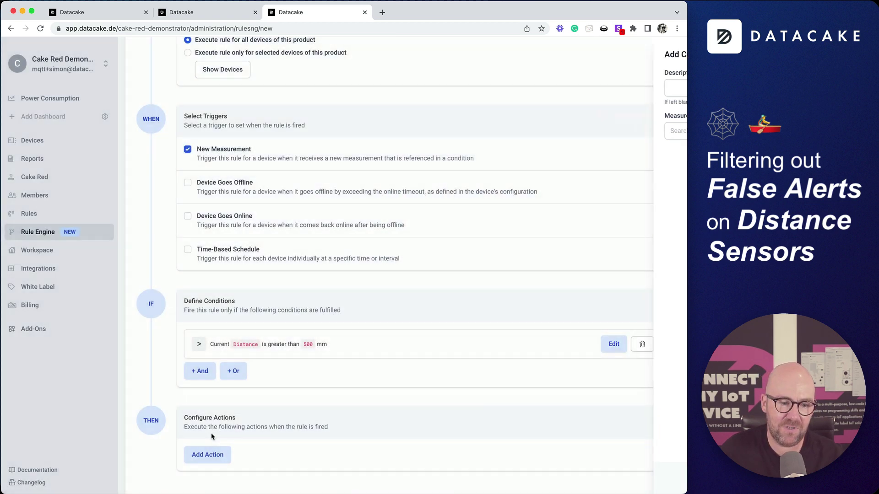
Step: Add an e-mail notification action to the rule with the workspace member's e-mail address as receiver
left_click(211, 453)
left_click(215, 456)
left_click(217, 458)
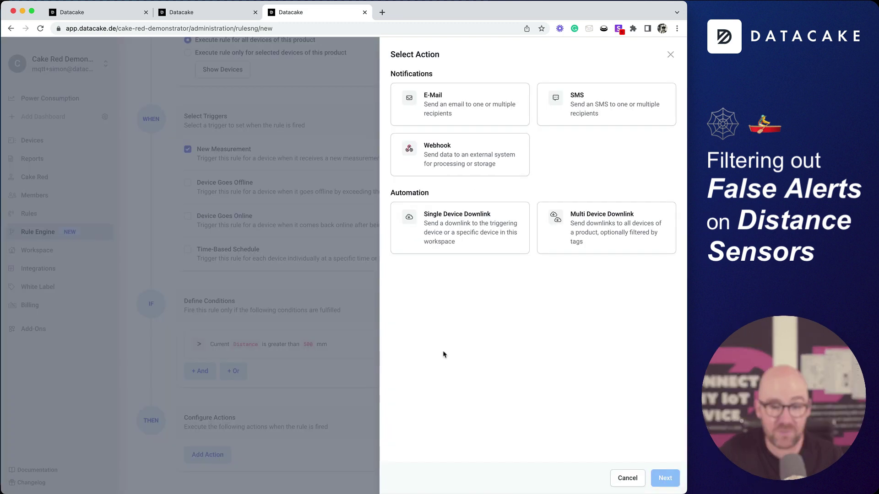
left_click(482, 121)
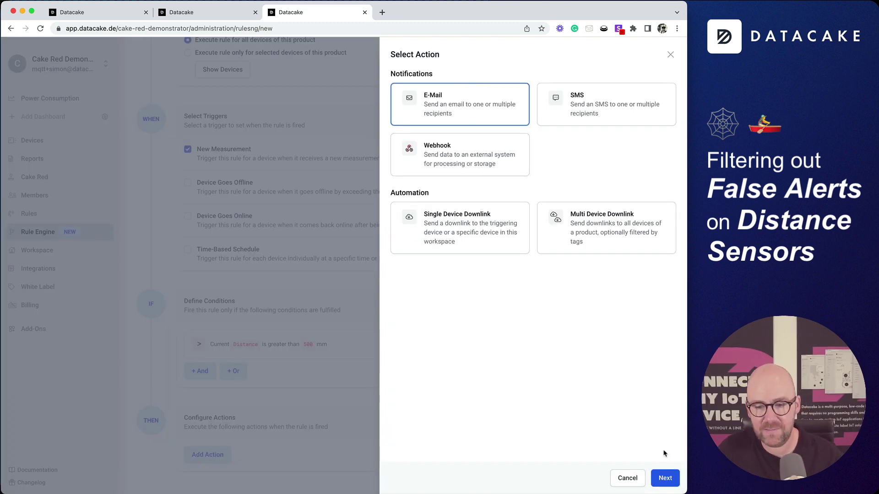
left_click(665, 478)
left_click(423, 165)
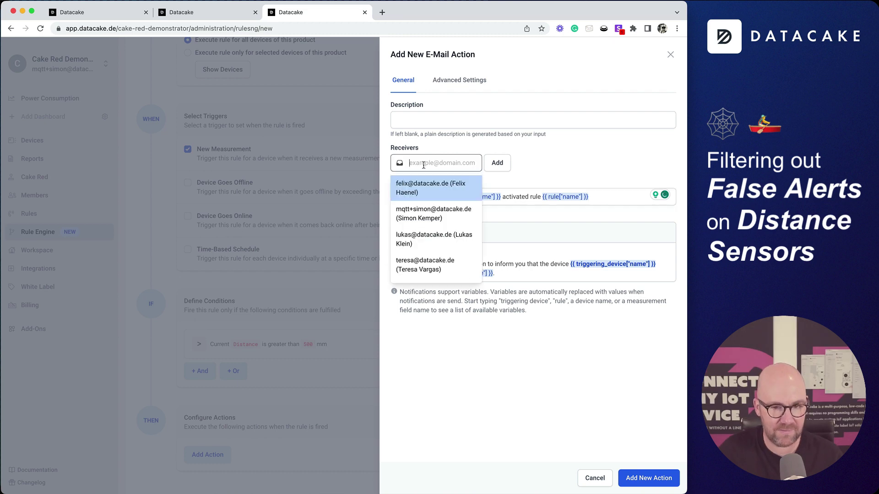
type("m")
left_click(430, 180)
left_click(644, 472)
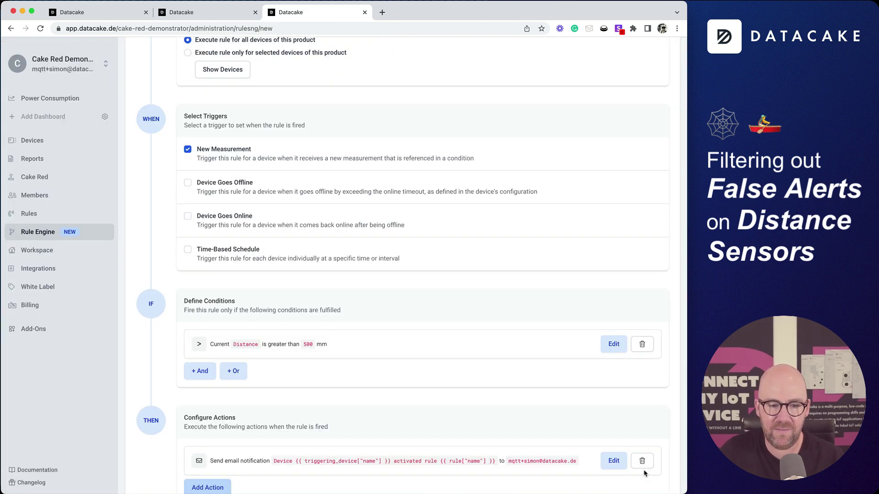
Step: Edit the Distance condition to use the Min timerange operation from 15 minutes ago until now, keeping Greater than
scroll(416, 342, "down", 3)
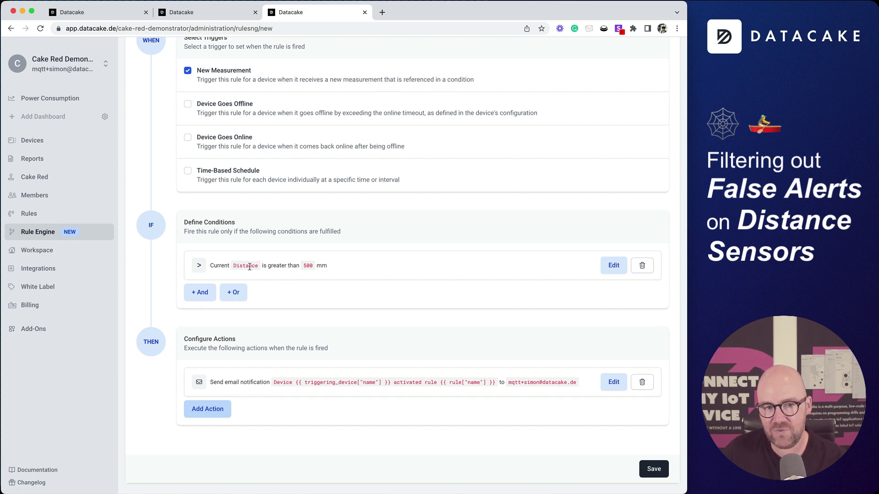
scroll(250, 266, "up", 1)
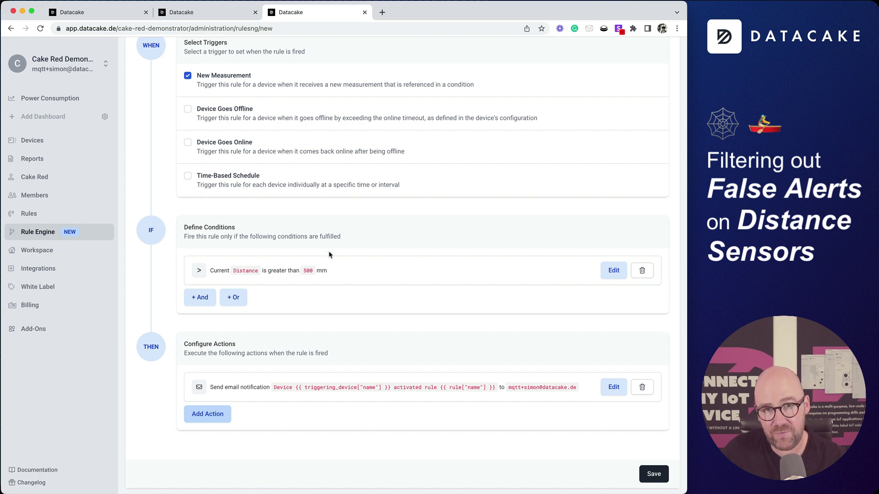
left_click(613, 271)
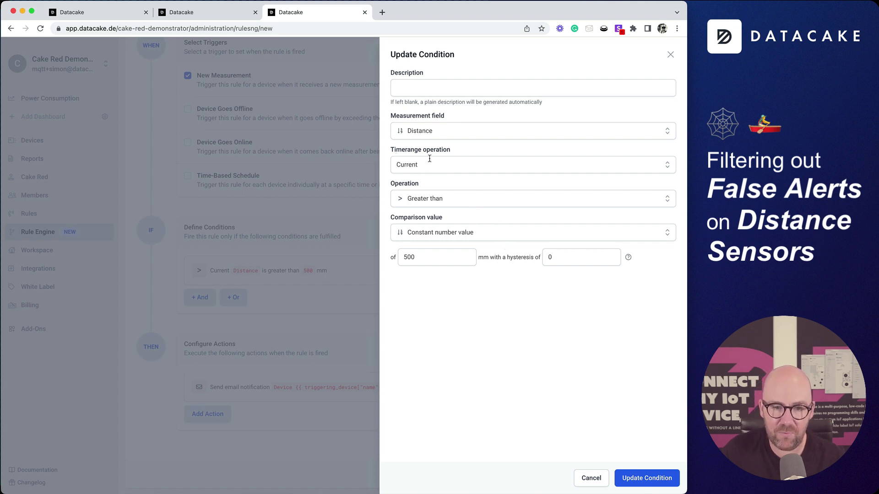
left_click(450, 166)
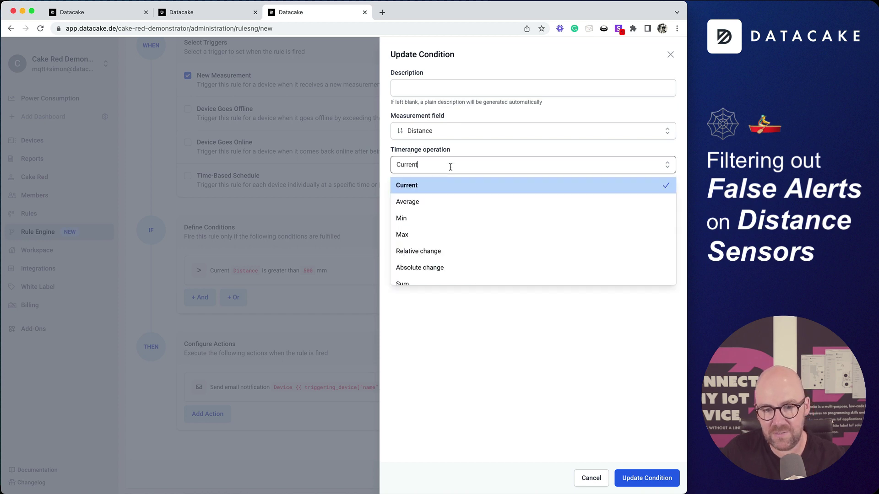
left_click(422, 217)
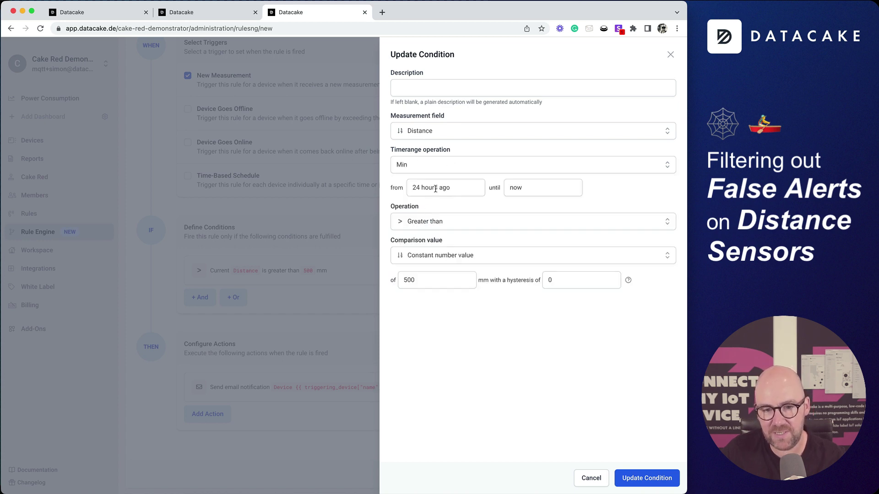
left_click(475, 191)
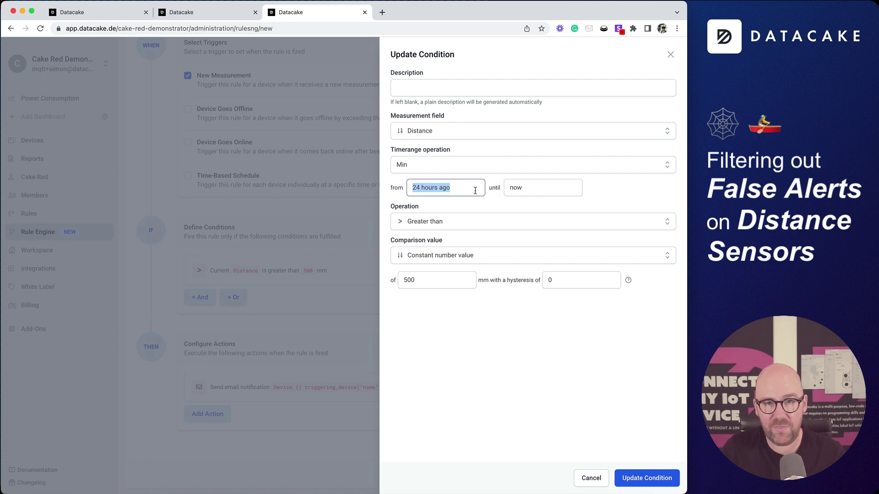
type("15 minutes ago")
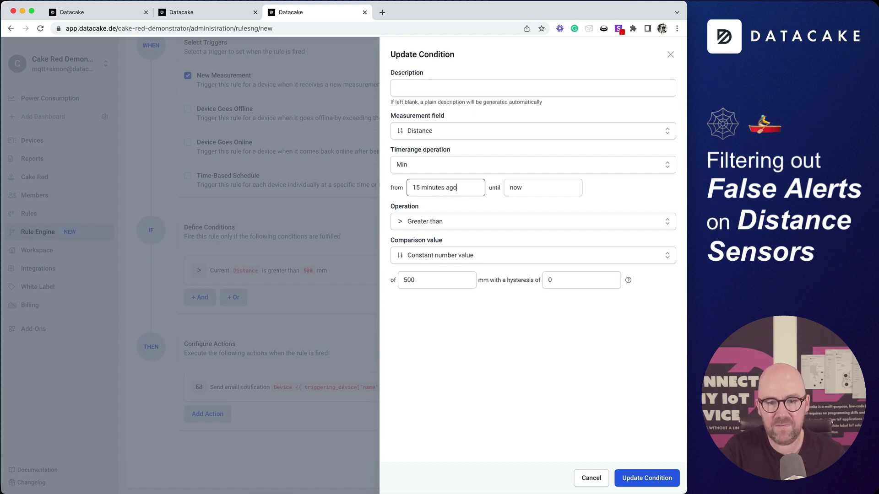
key("Tab")
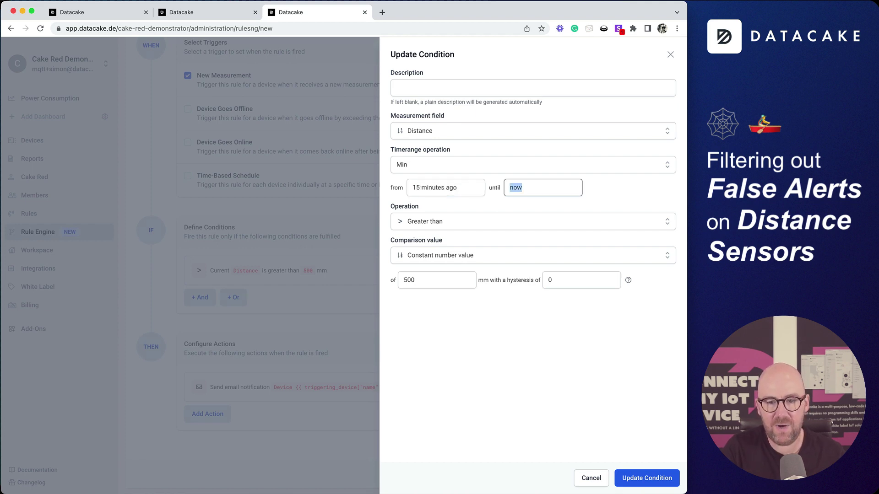
key("Tab")
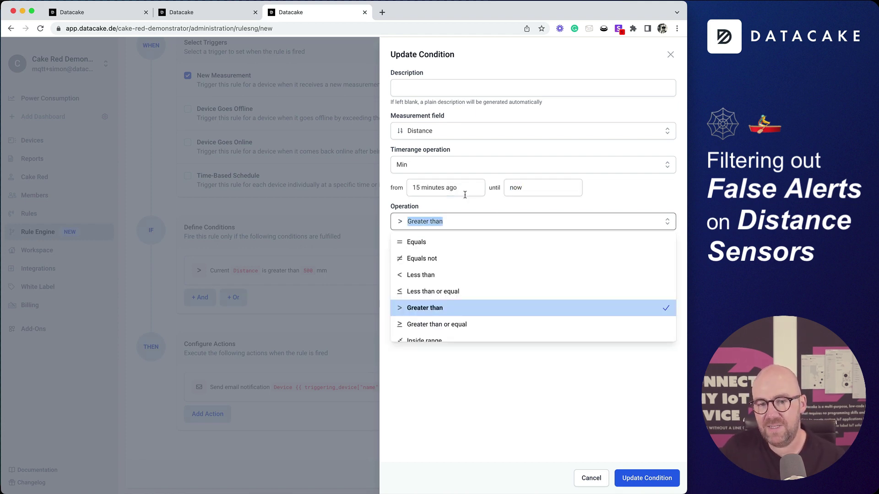
left_click(439, 306)
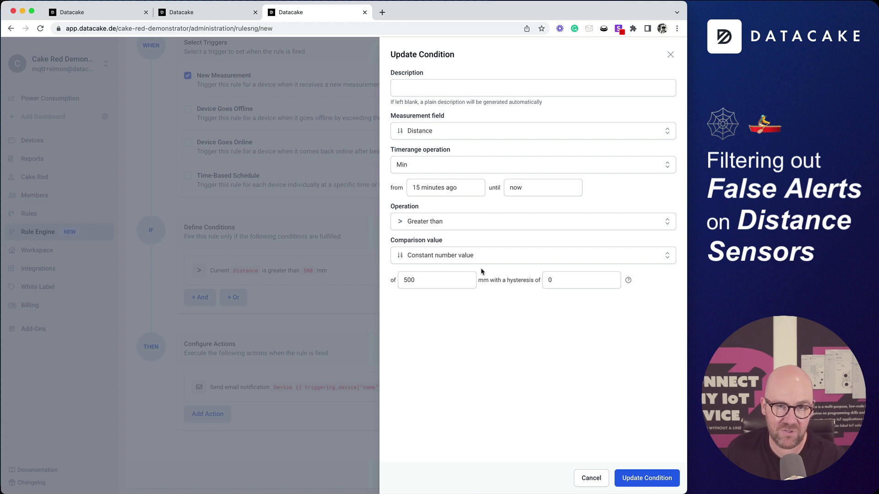
Step: Set the start of the condition's time range to 60 minutes ago and update the condition
double_click(417, 188)
type("60")
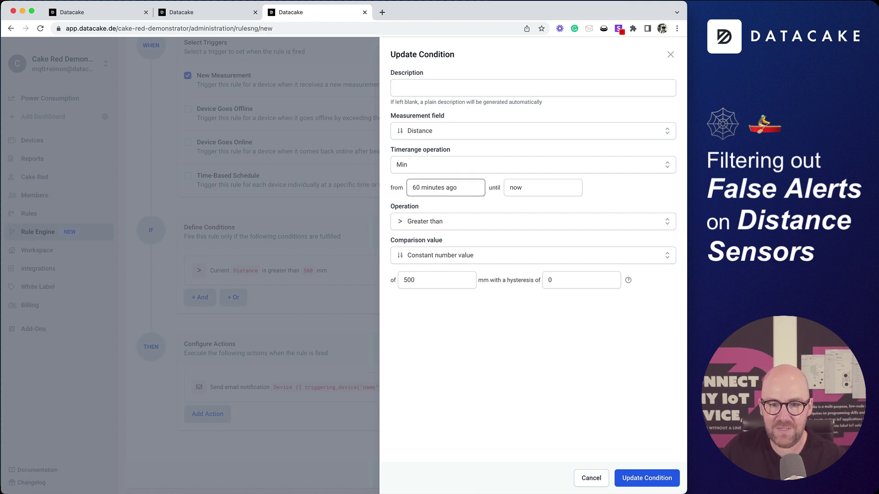
left_click(522, 419)
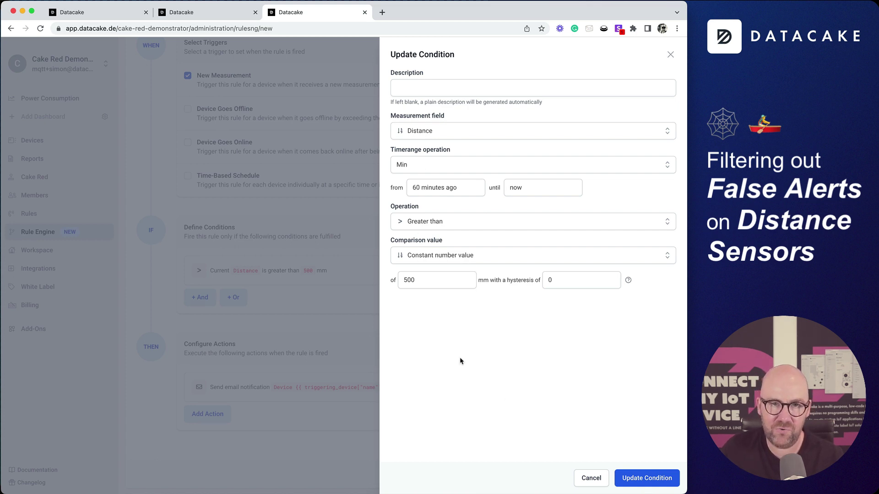
left_click(642, 478)
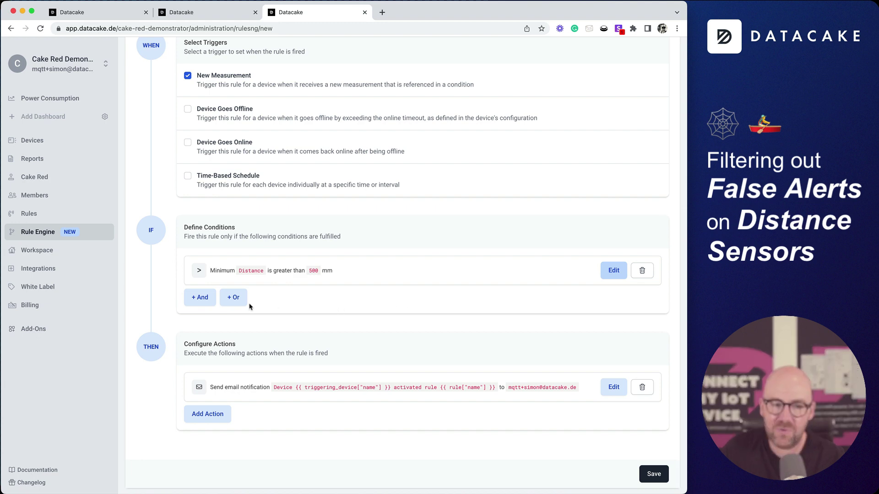
Step: Start a second condition joined with And, using the current Distance measurement and the Inside range operation
left_click(204, 304)
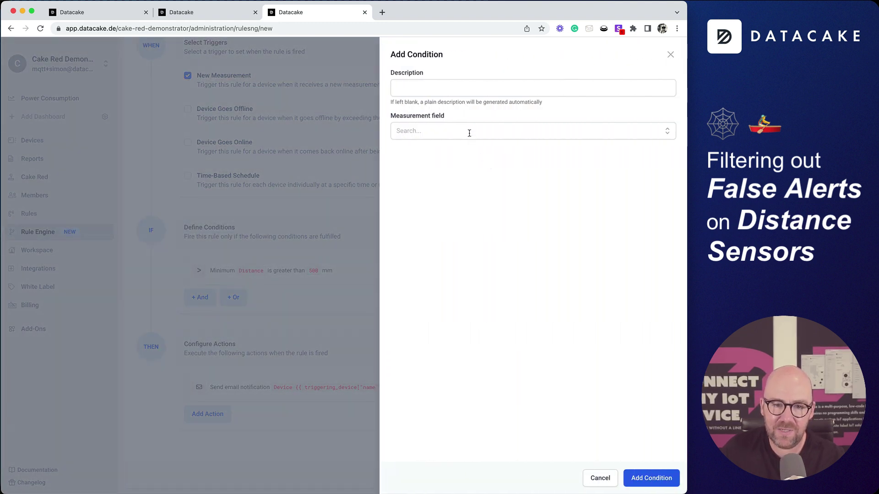
left_click(469, 132)
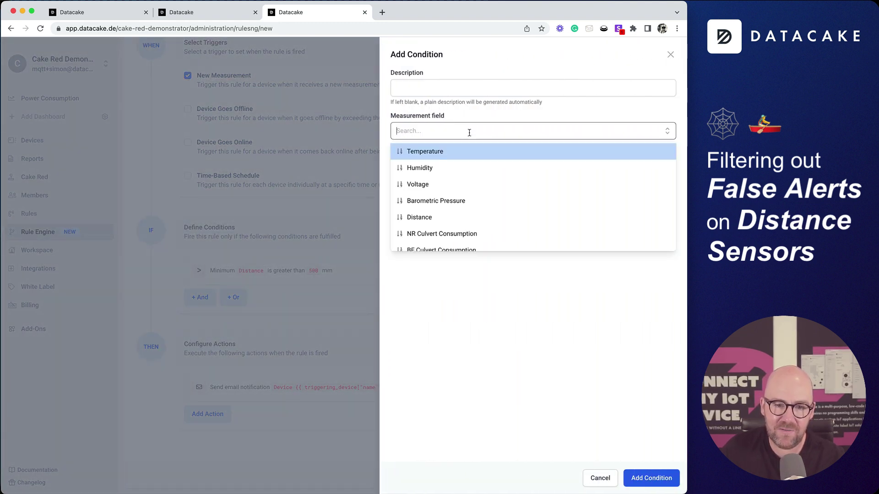
left_click(450, 219)
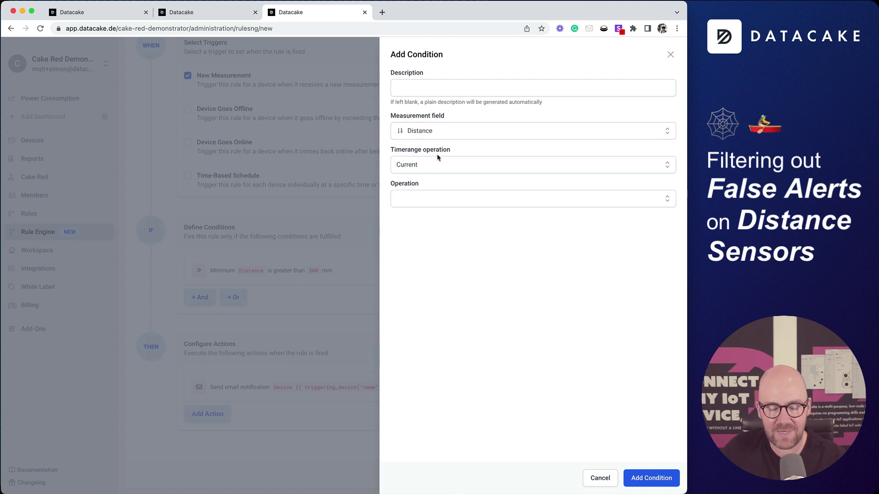
left_click(457, 202)
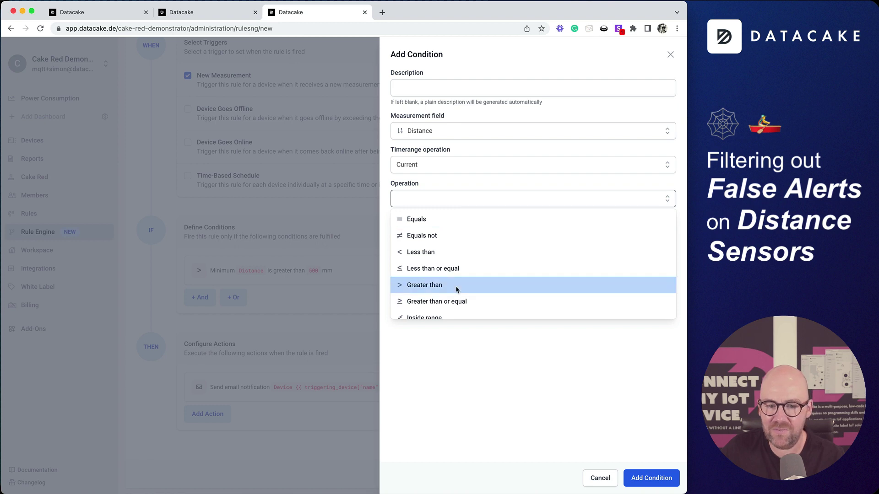
scroll(453, 293, "down", 1)
left_click(442, 293)
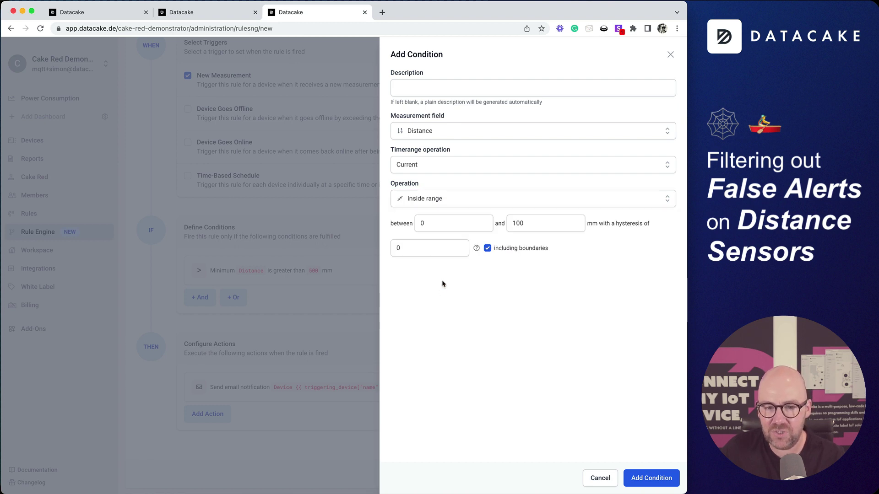
Step: Set the condition's range to between 100 and 1000 mm and add it to the rule
double_click(439, 222)
type("100")
key("Tab")
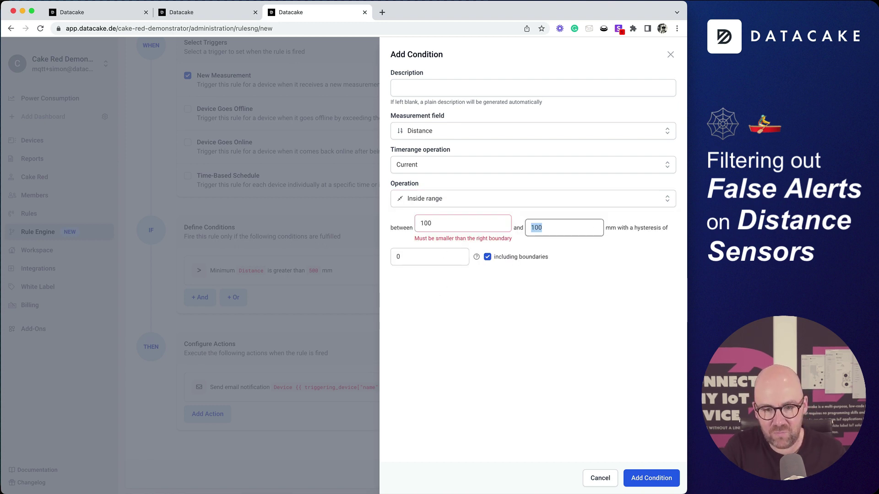
type("1000")
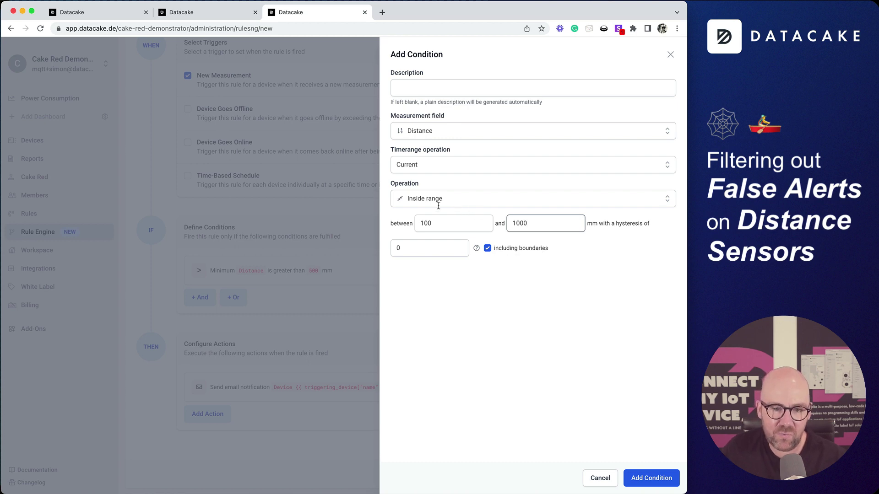
left_click(665, 481)
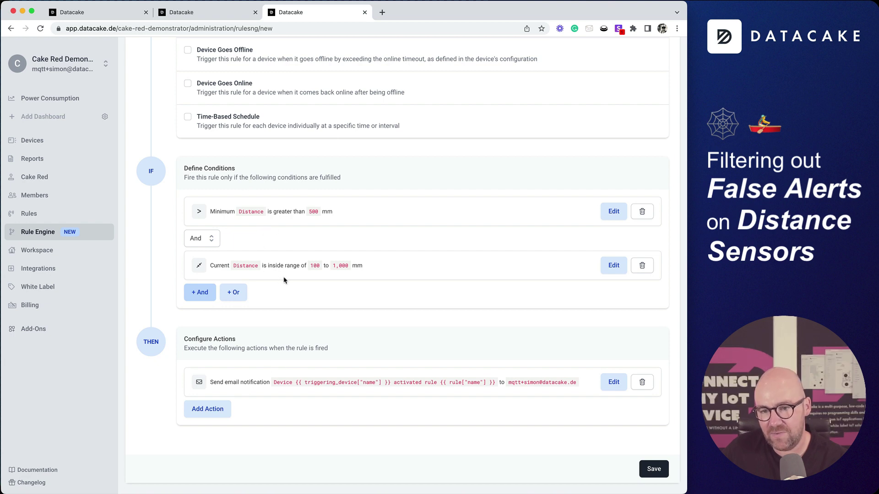
Step: Review the time range settings of the minimum Distance condition and close it with its existing values
scroll(412, 293, "up", 3)
left_click(612, 311)
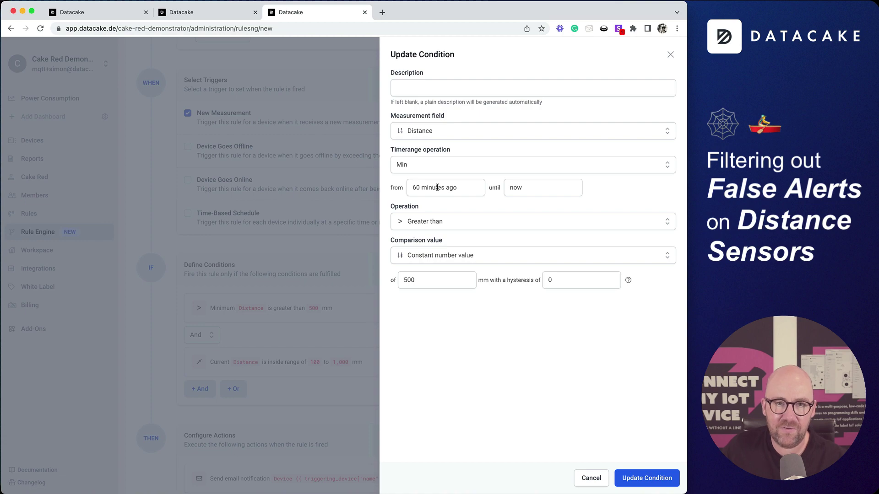
left_click(625, 478)
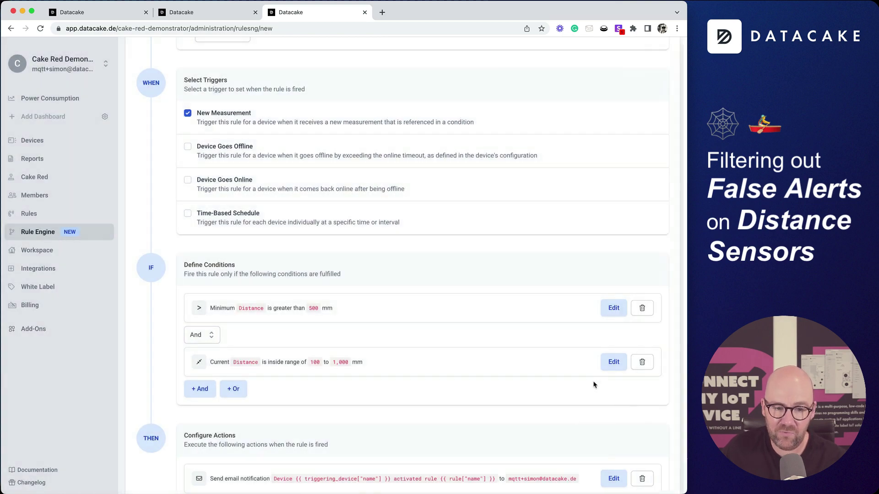
Step: Name the rule "Water Level Critical" and save it
scroll(594, 384, "down", 3)
left_click(653, 477)
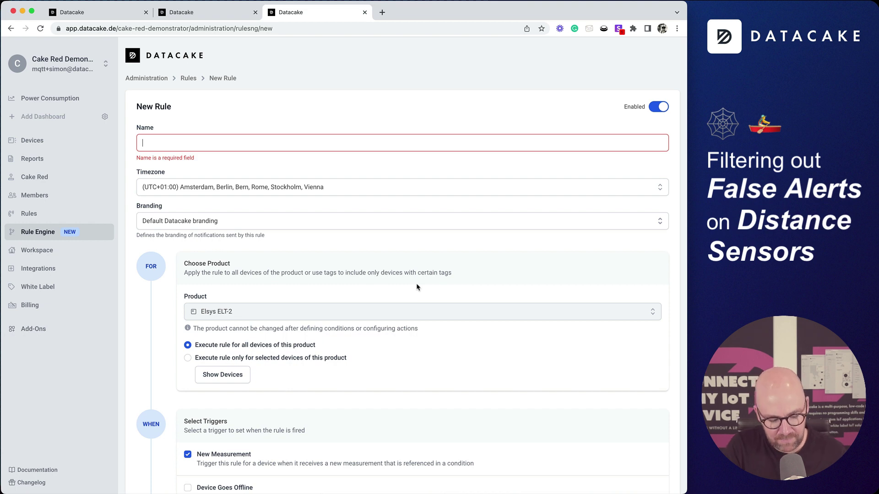
type("Water Level Critical")
scroll(417, 287, "down", 10)
left_click(653, 469)
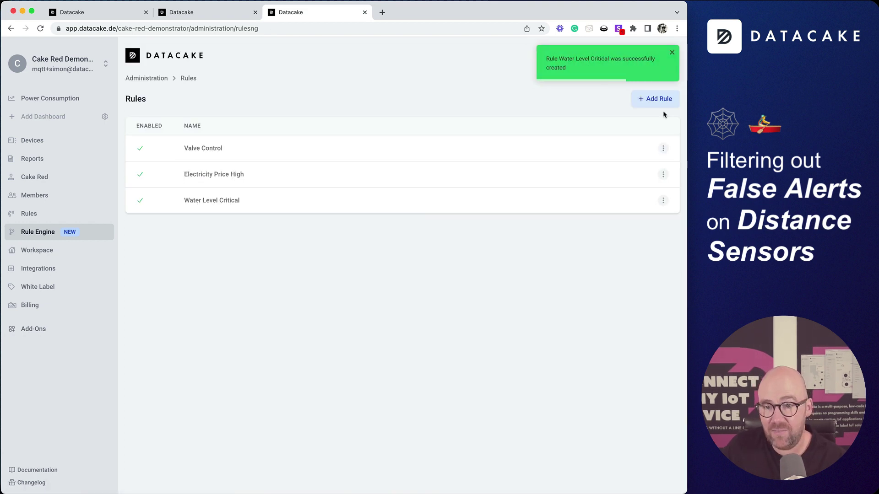
Step: Start another new rule and choose Elsys ELT-2 as its product
left_click(660, 103)
left_click(259, 297)
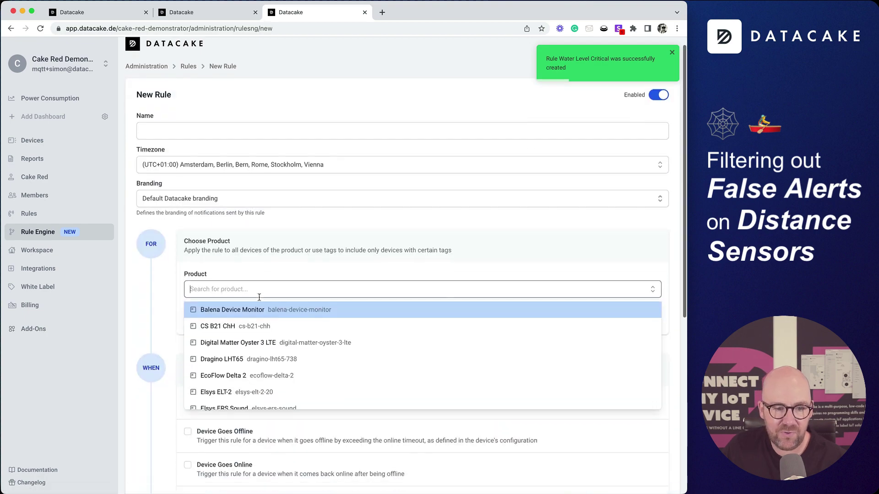
left_click(257, 391)
Step: Start a condition for the new rule on the current Distance measurement with the Outside range operation
scroll(393, 357, "down", 5)
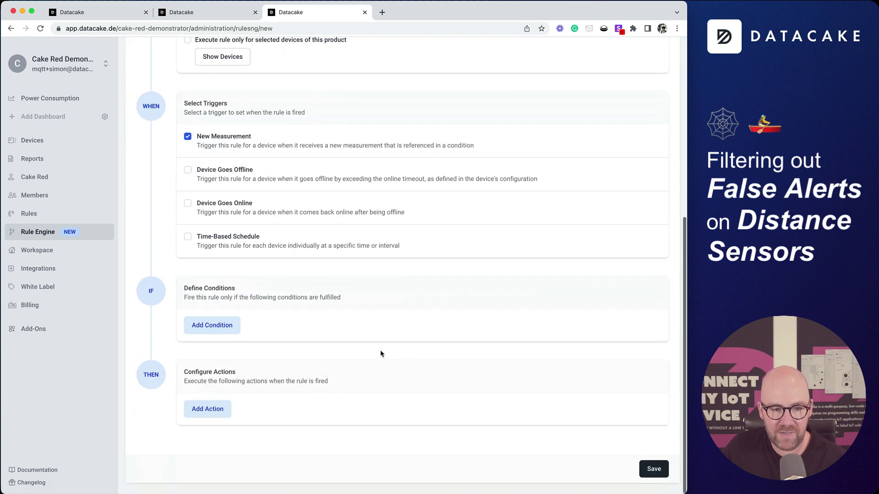
left_click(209, 325)
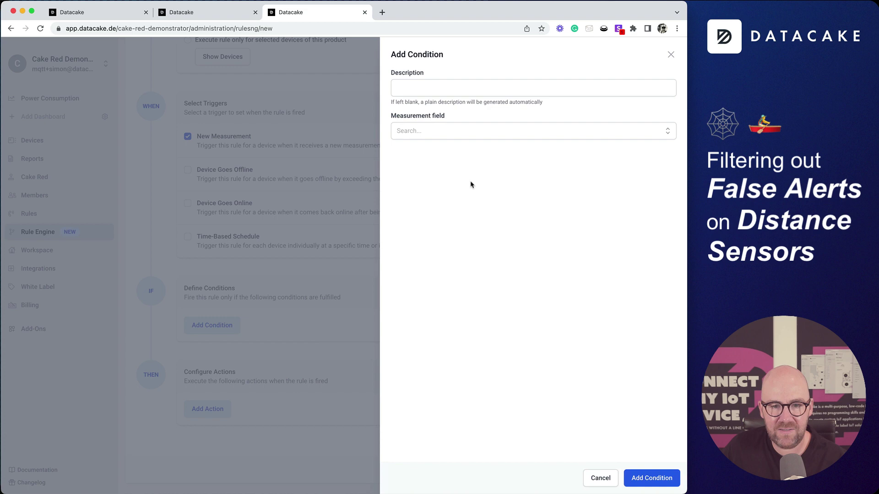
left_click(417, 131)
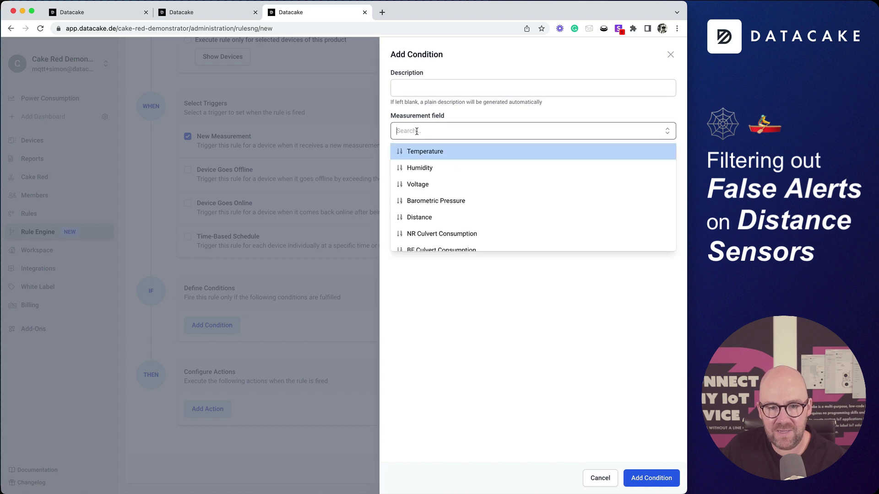
left_click(437, 217)
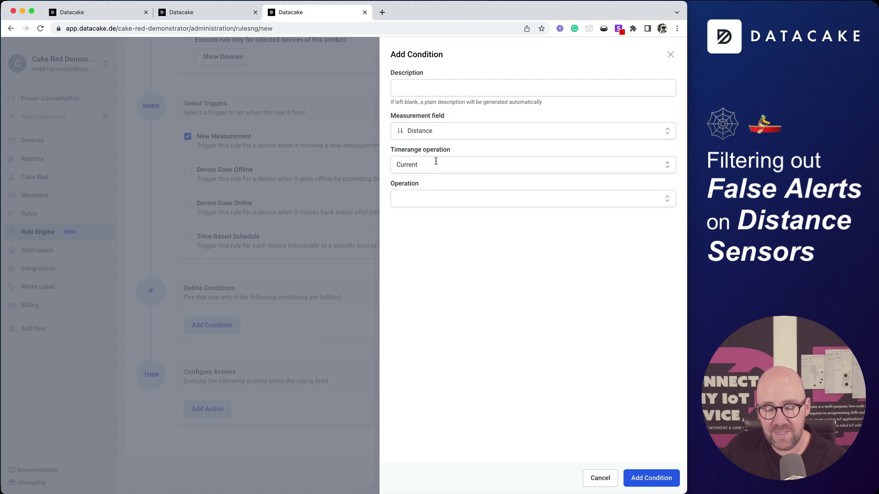
left_click(440, 201)
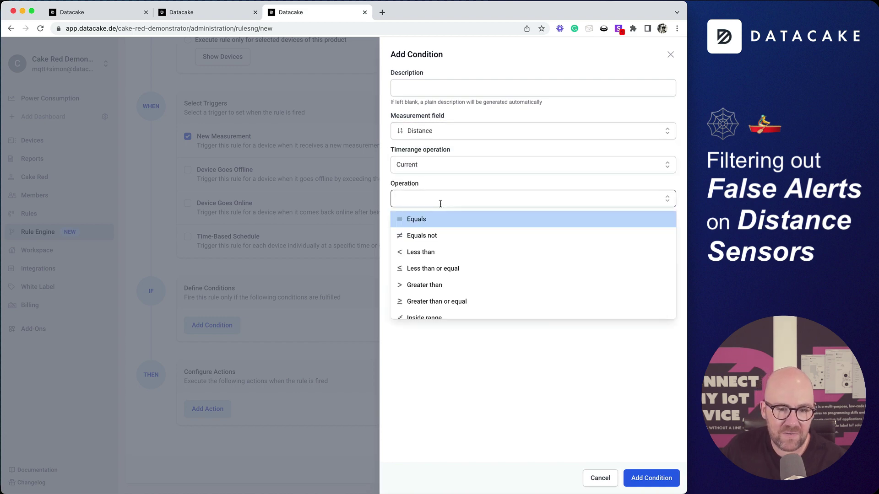
scroll(431, 243, "down", 1)
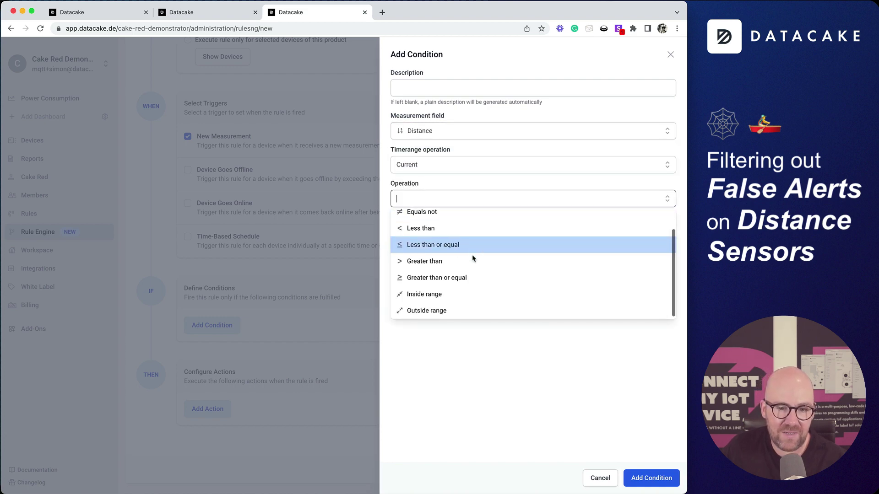
left_click(427, 309)
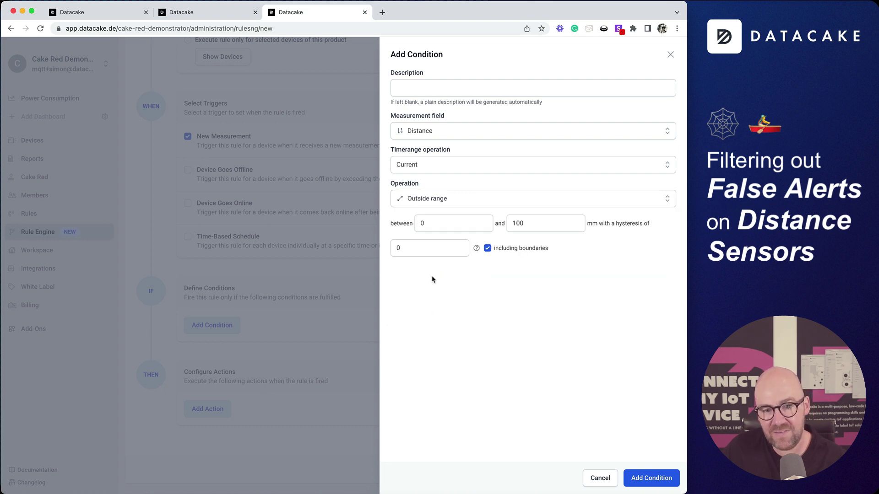
Step: Set the outside-range boundaries to 100 and 1000 mm and add the condition to the rule
double_click(452, 222)
type("100")
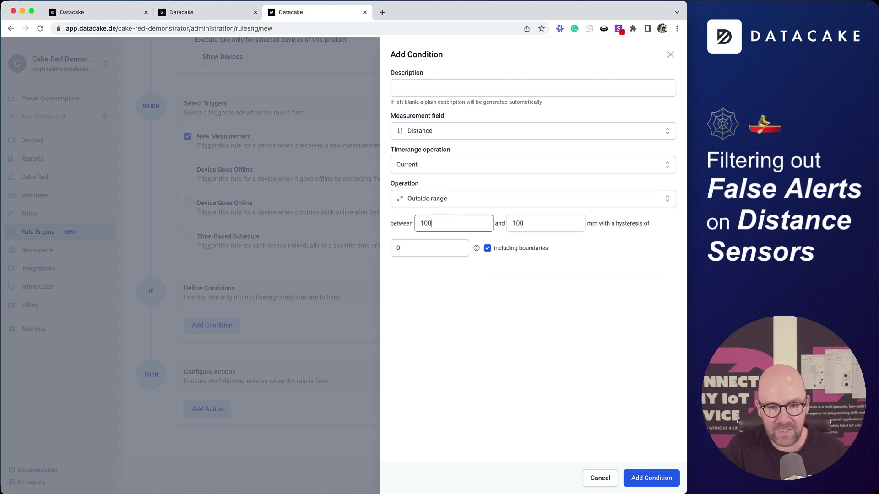
key("Tab")
type("1,00")
type("0")
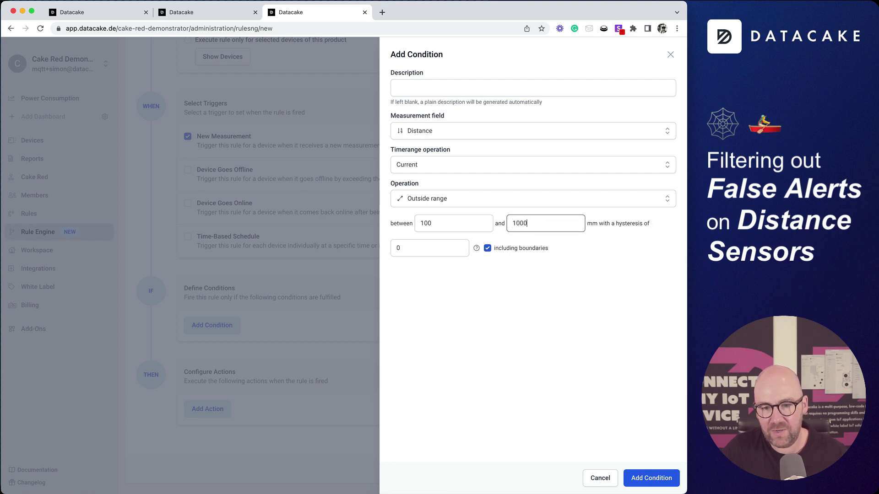
left_click(654, 478)
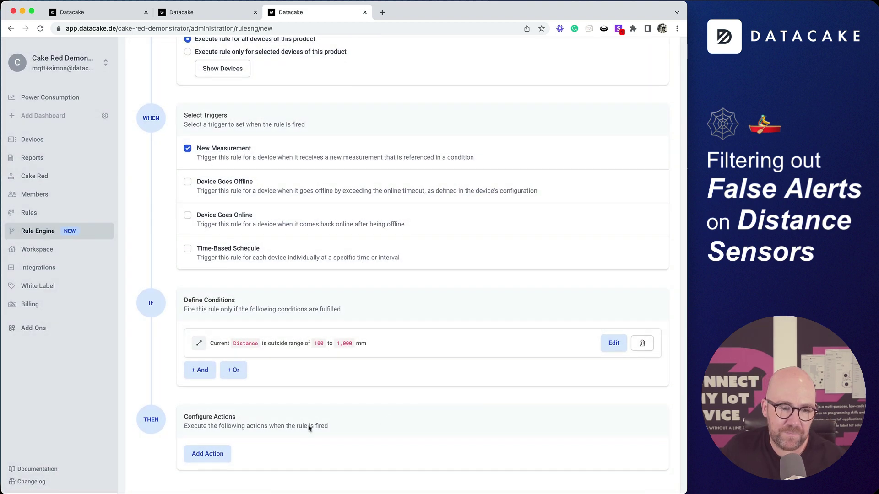
Step: Create an e-mail action and insert the triggering device's Distance value variable below the message text, separated by a blank line
left_click(213, 454)
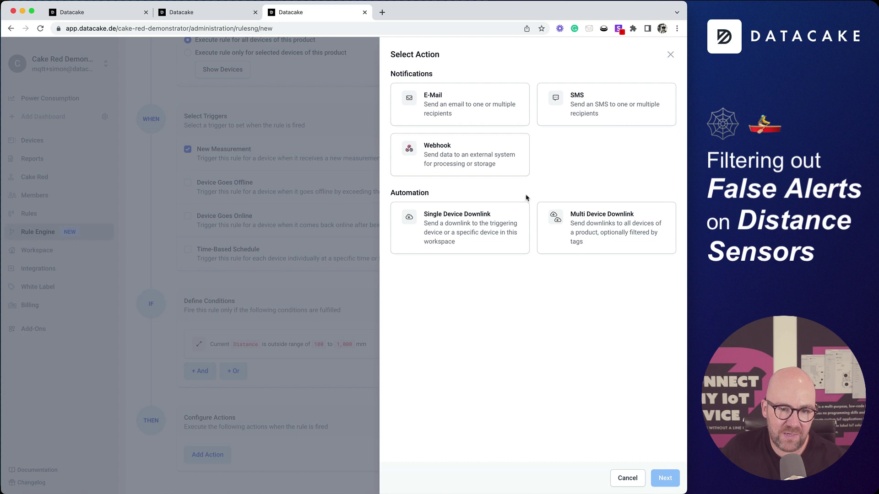
left_click(453, 113)
left_click(665, 477)
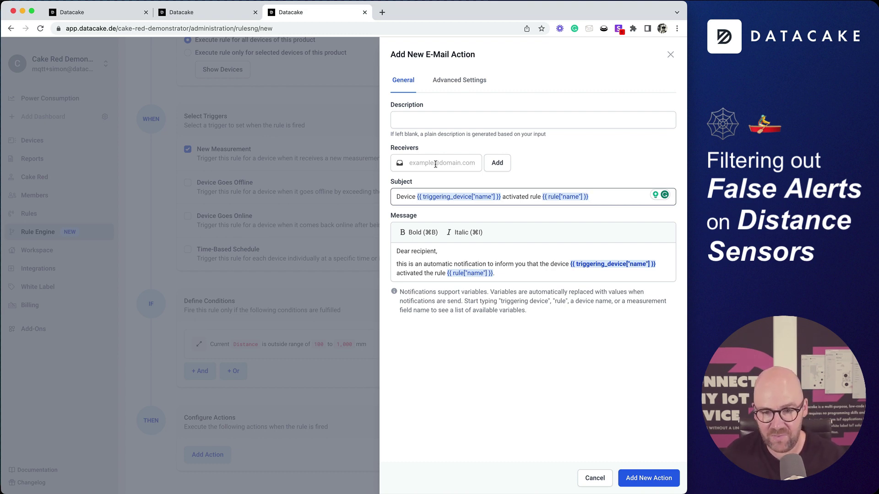
left_click(534, 273)
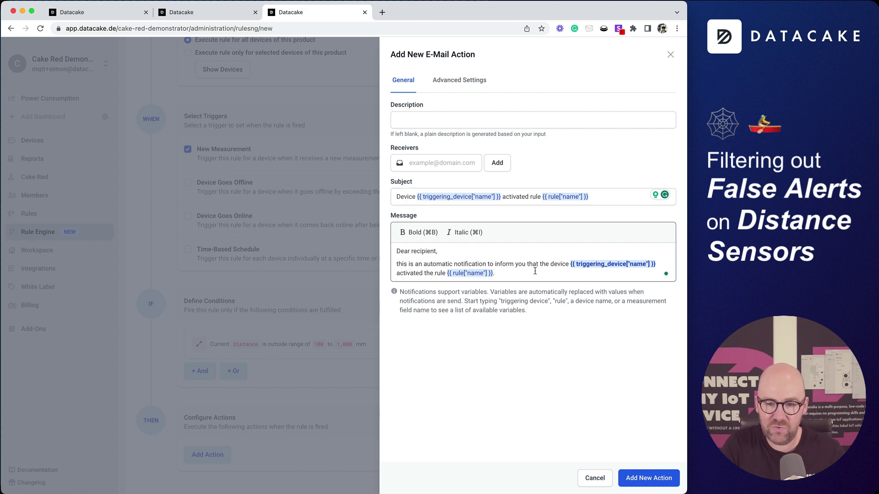
key("Return")
key("Return")
type("tri")
key("Down")
key("Down")
key("Down")
key("Down")
key("Down")
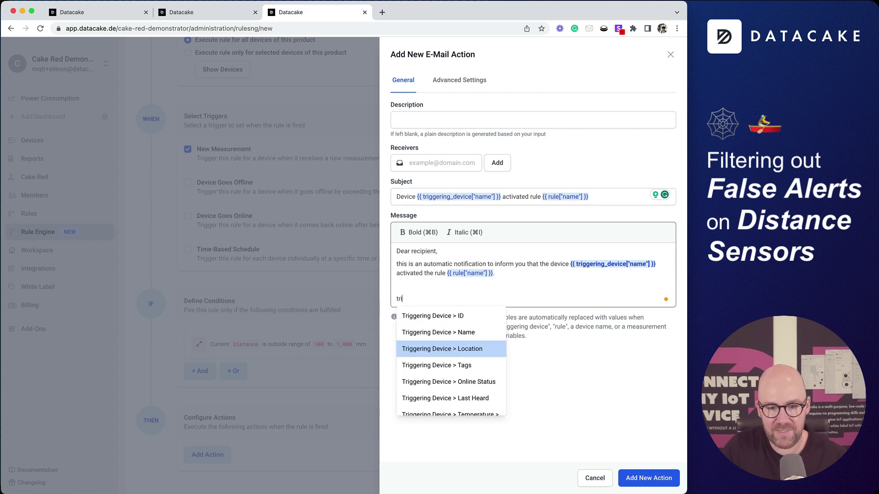
key("Down")
key("Down")
key("Down")
key("Down")
key("Down")
key("Down")
key("Down")
key("Down")
key("Down")
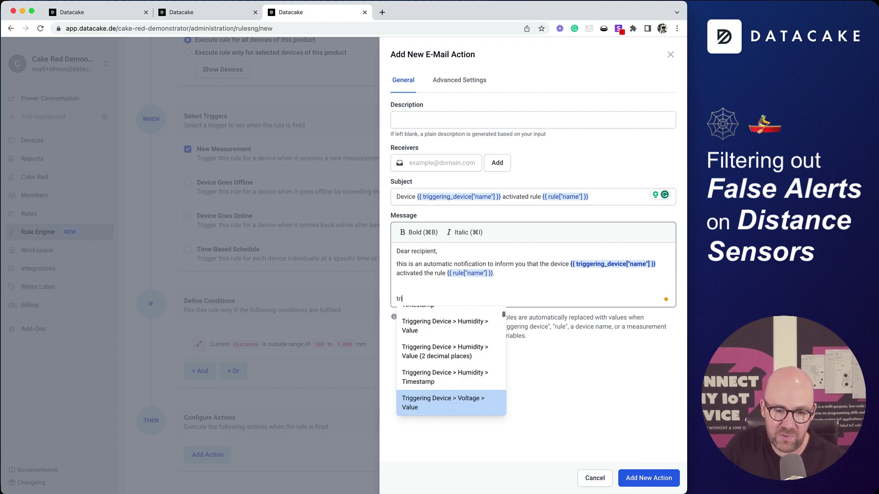
key("Down")
key("Down")
key("Down")
key("Down")
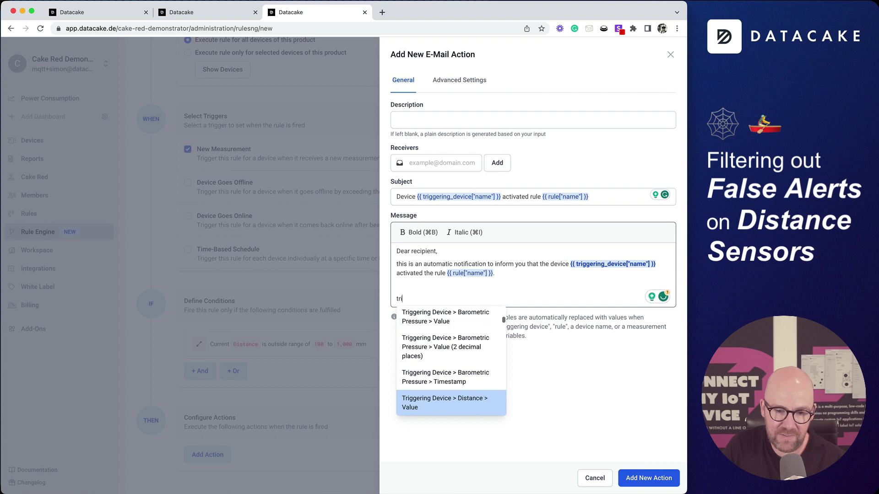
key("Down")
key("Up")
key("Return")
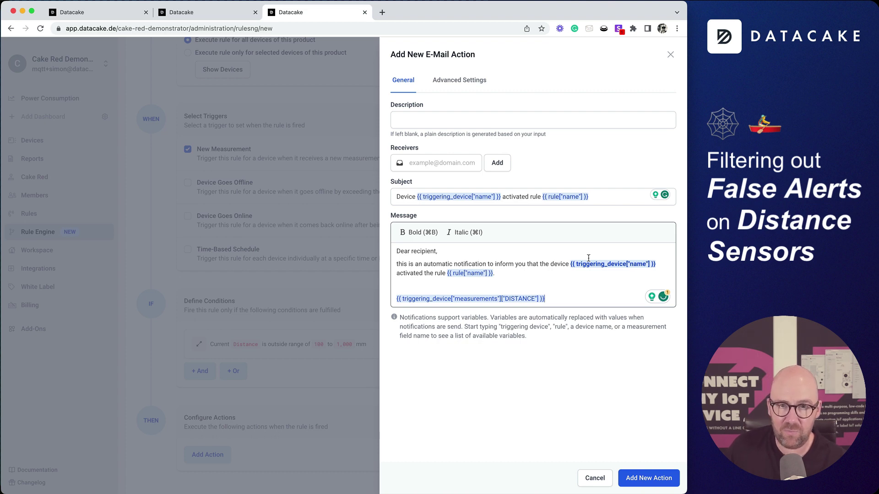
Step: Choose the workspace member's e-mail address as receiver and add the e-mail action to the rule
left_click(640, 473)
left_click(433, 214)
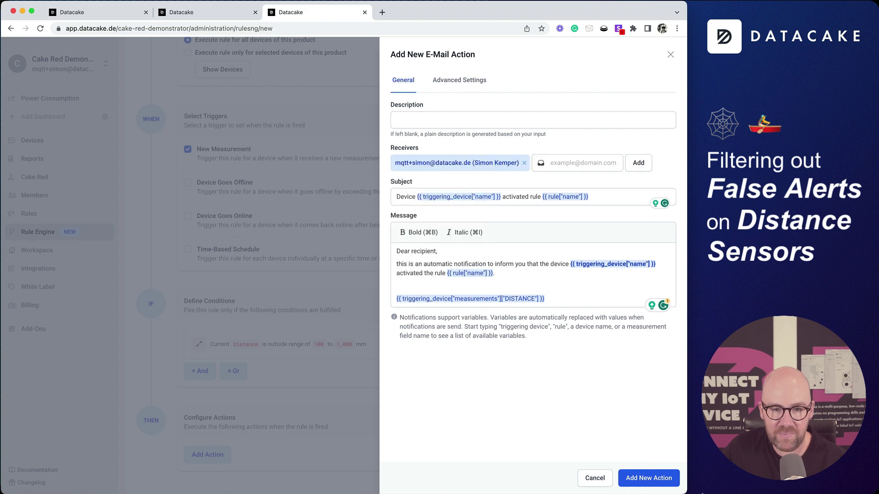
left_click(650, 477)
Step: Name the new rule "Sensor Check" and save it
scroll(458, 388, "down", 2)
scroll(457, 388, "down", 1)
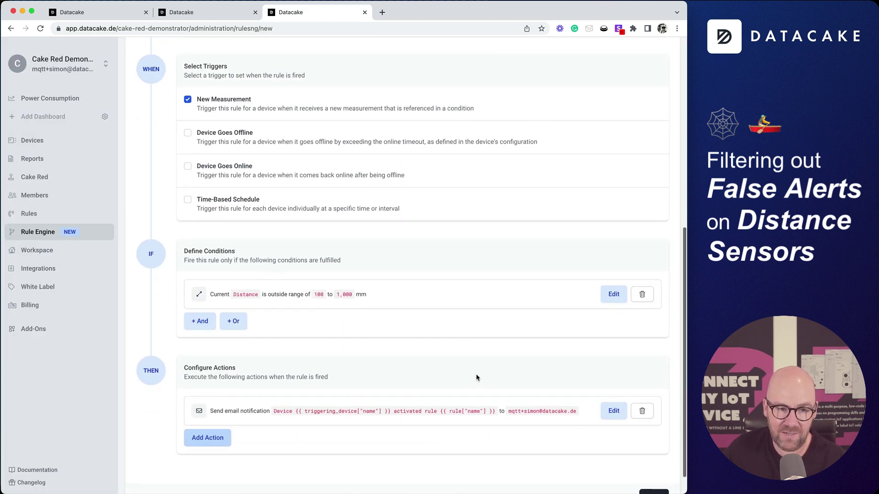
scroll(474, 377, "up", 10)
left_click(186, 145)
type("Sen")
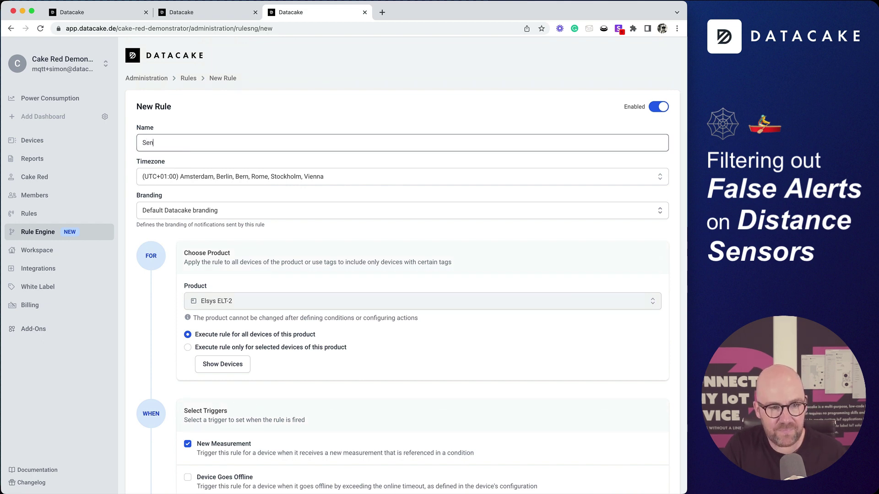
type("sor Check")
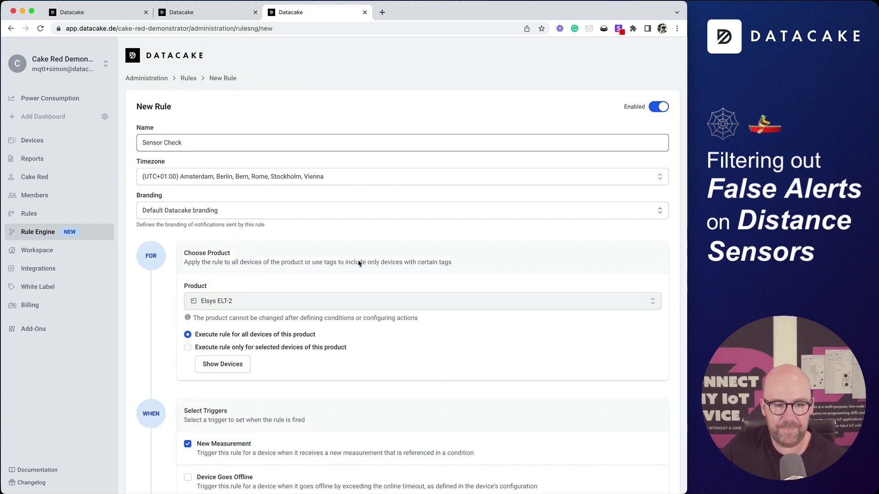
scroll(360, 266, "down", 10)
left_click(653, 469)
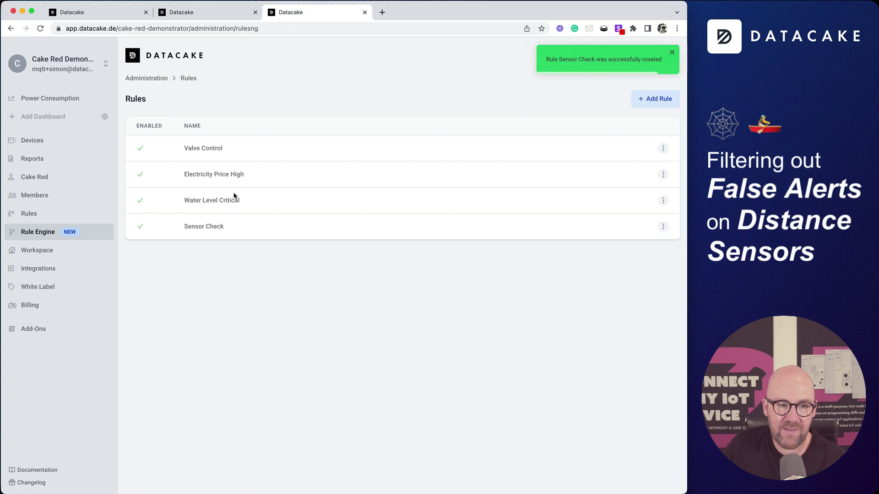
Step: Open the Water Level Critical rule and review the settings of its two Distance conditions and its product selection
left_click(220, 201)
scroll(356, 292, "down", 10)
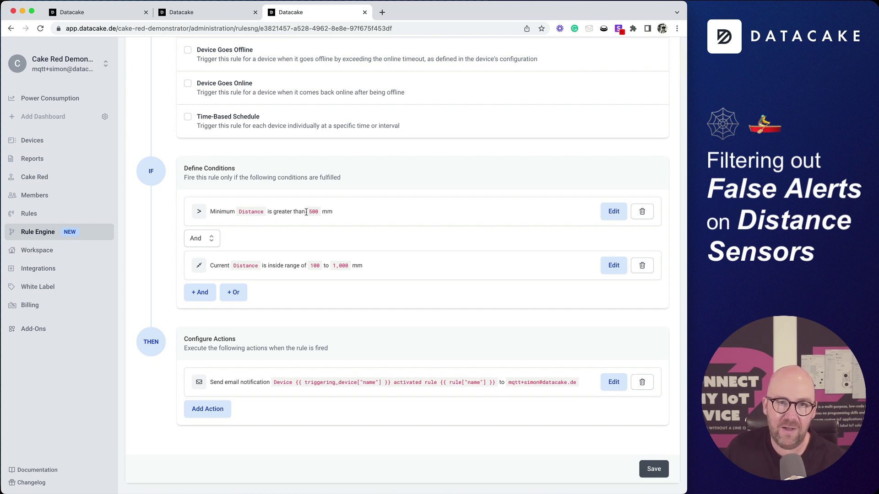
left_click(613, 212)
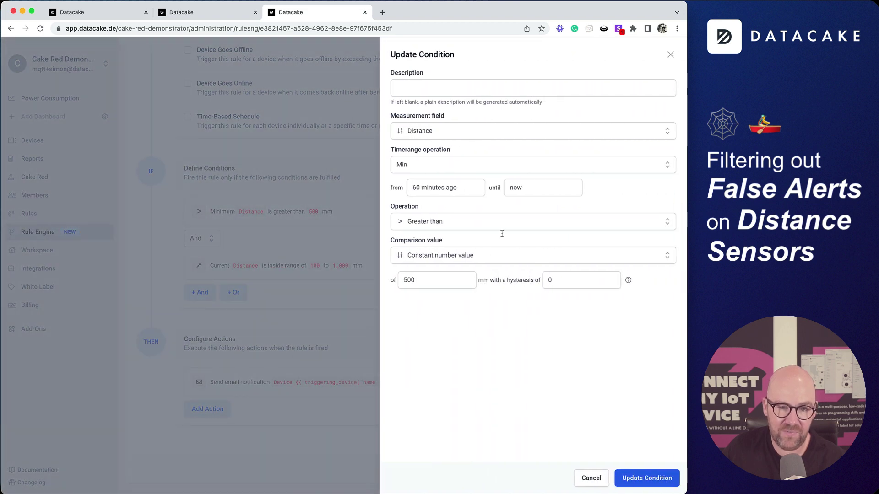
left_click(648, 476)
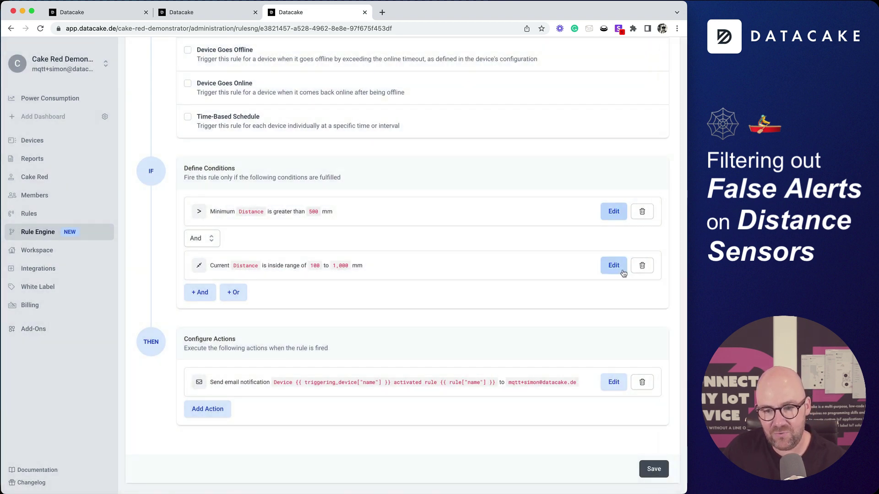
left_click(614, 266)
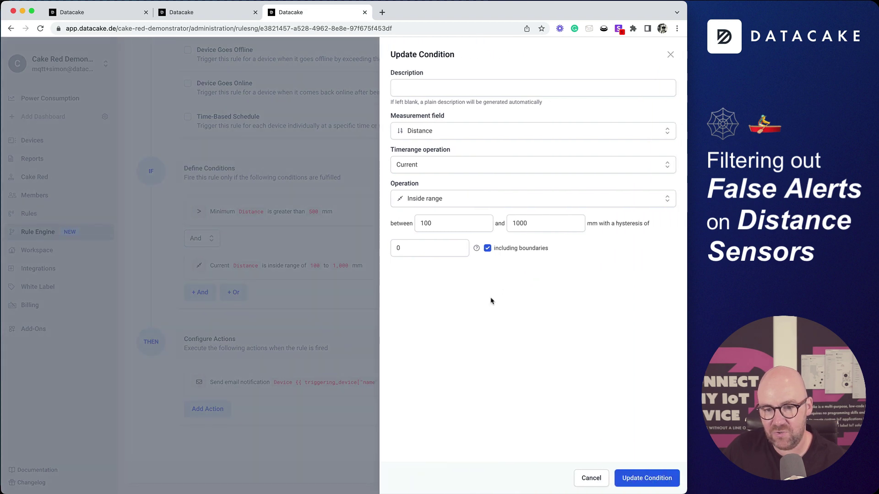
left_click(590, 478)
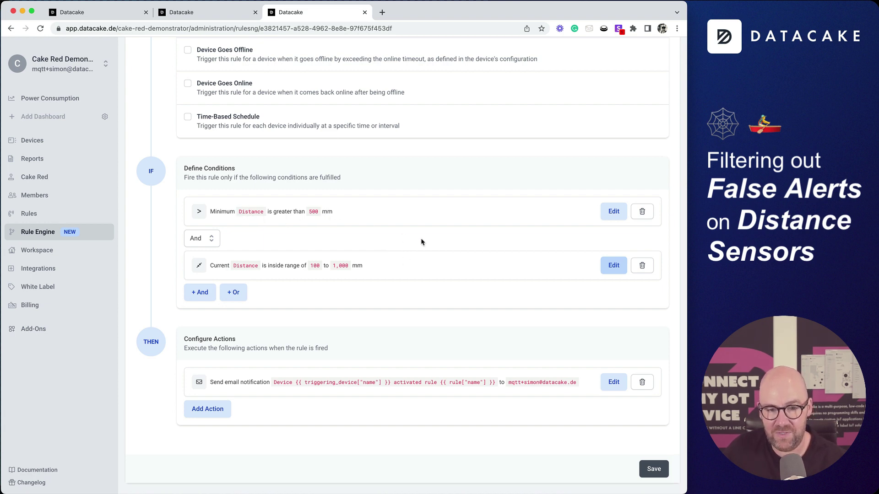
scroll(422, 242, "up", 10)
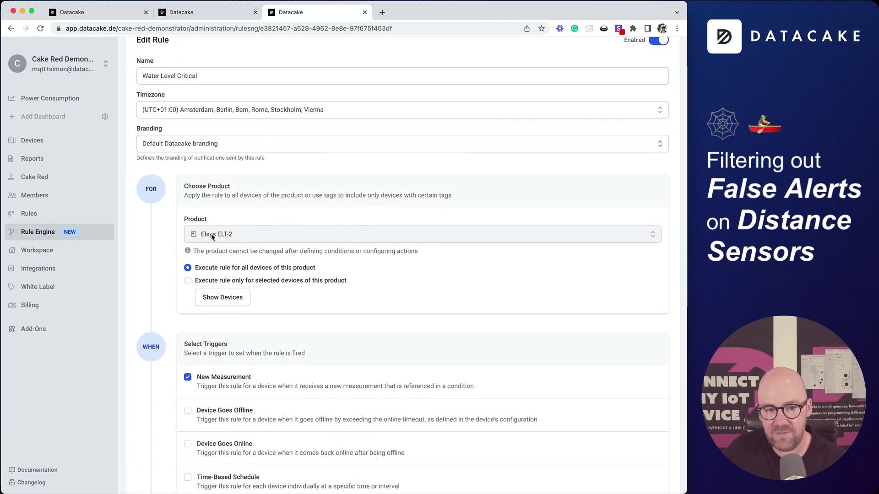
left_click_drag(184, 219, 206, 234)
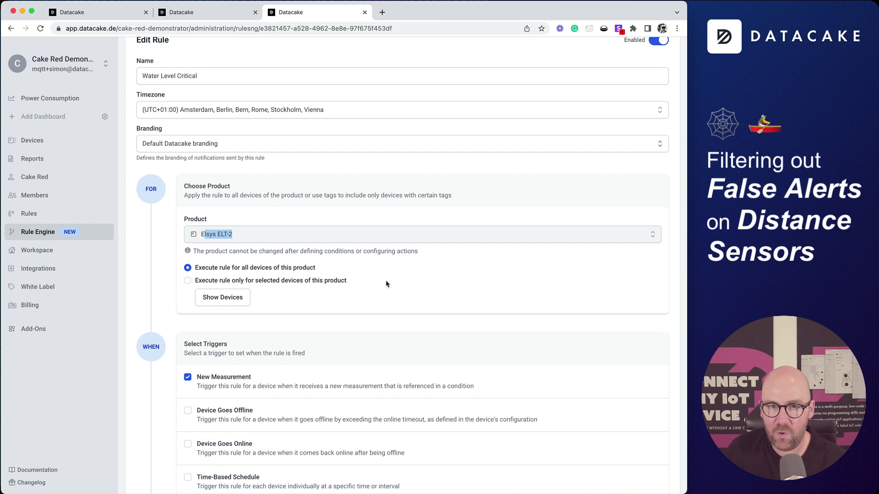
Step: Try to use a configuration field from the triggering device as the comparison value of the minimum Distance condition, and discard the edit
scroll(386, 284, "down", 8)
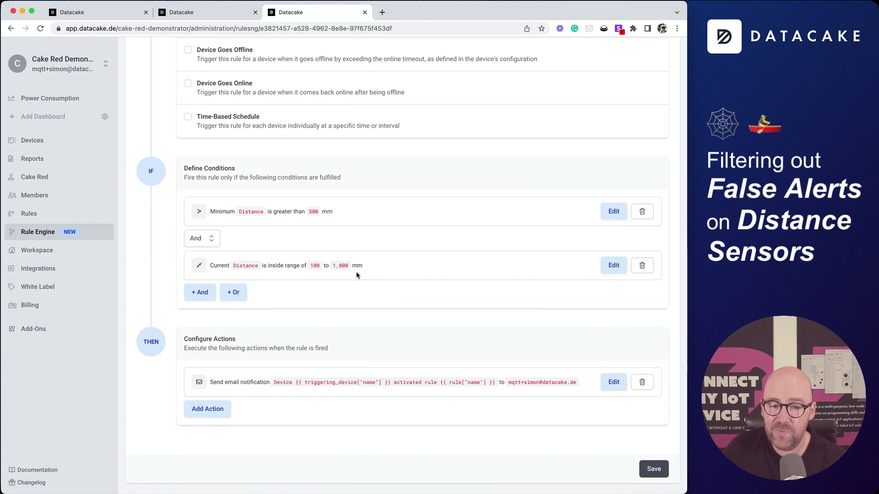
double_click(313, 212)
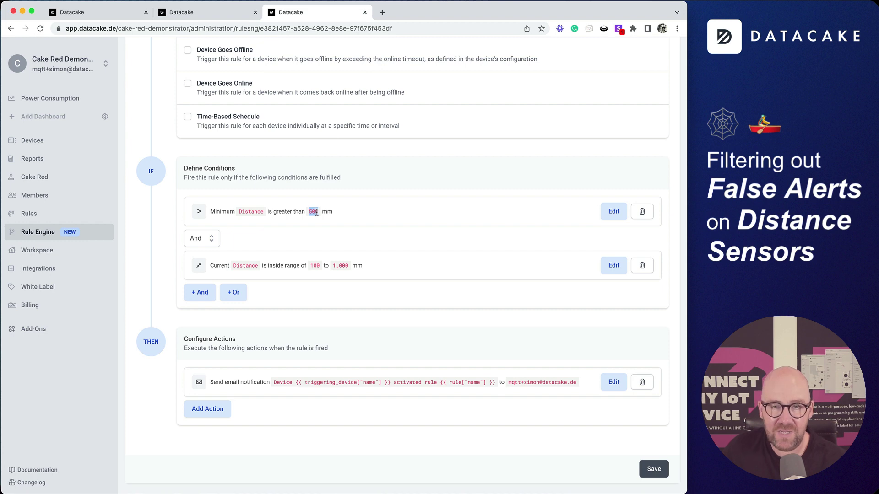
left_click(613, 211)
left_click(482, 255)
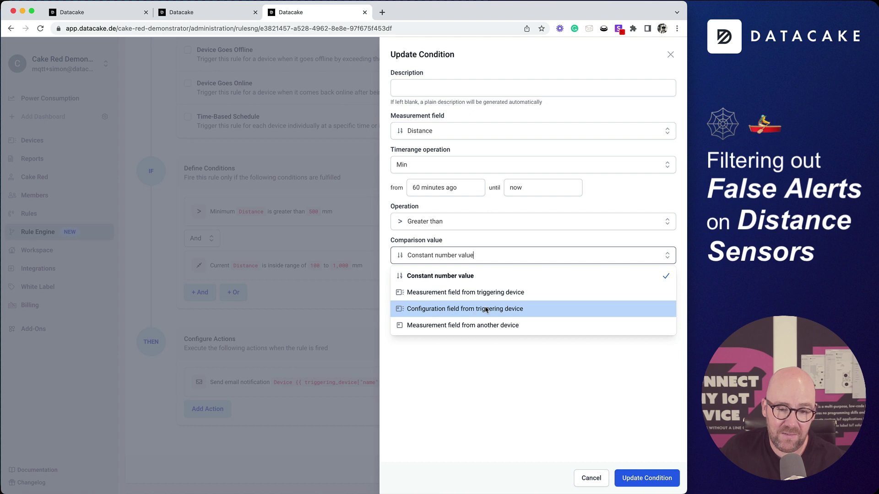
left_click(486, 310)
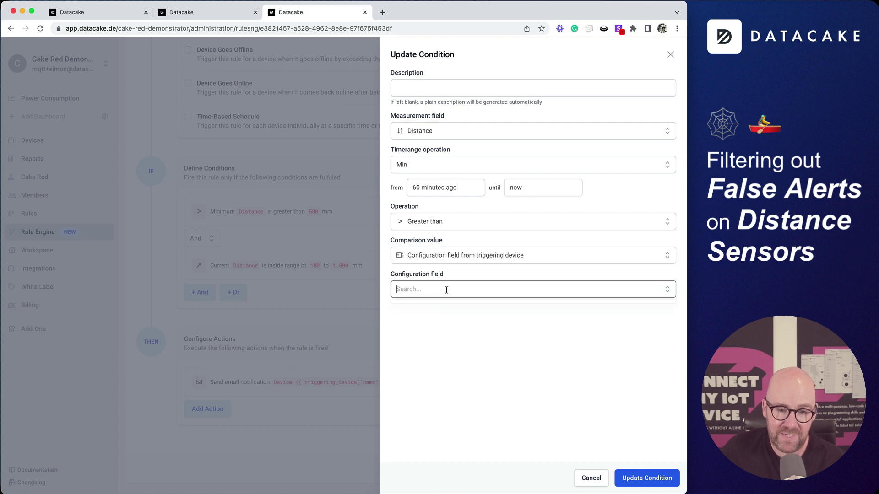
left_click(476, 339)
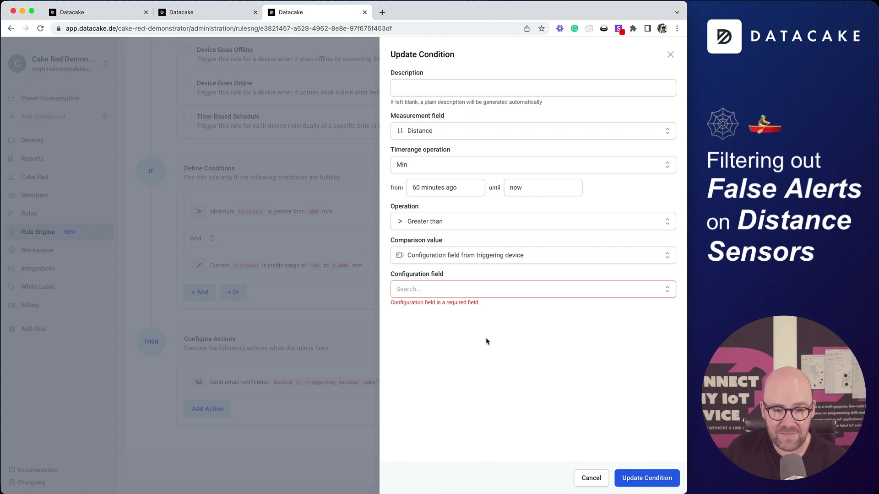
left_click(591, 478)
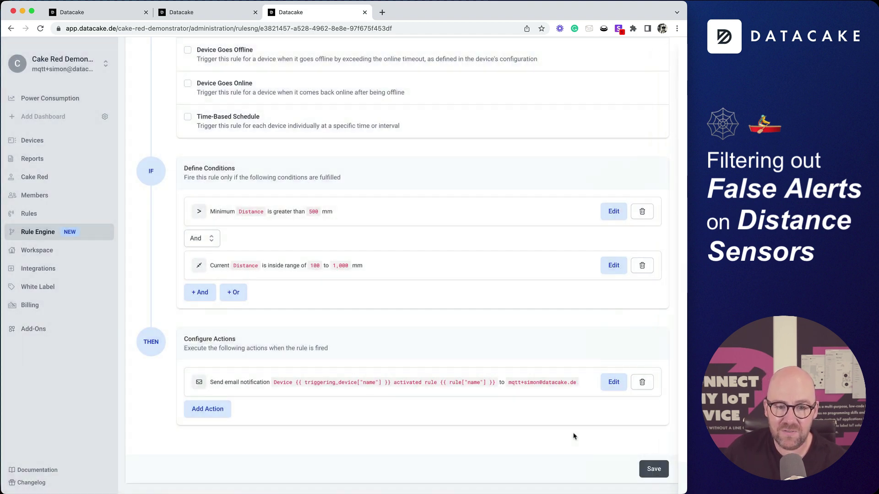